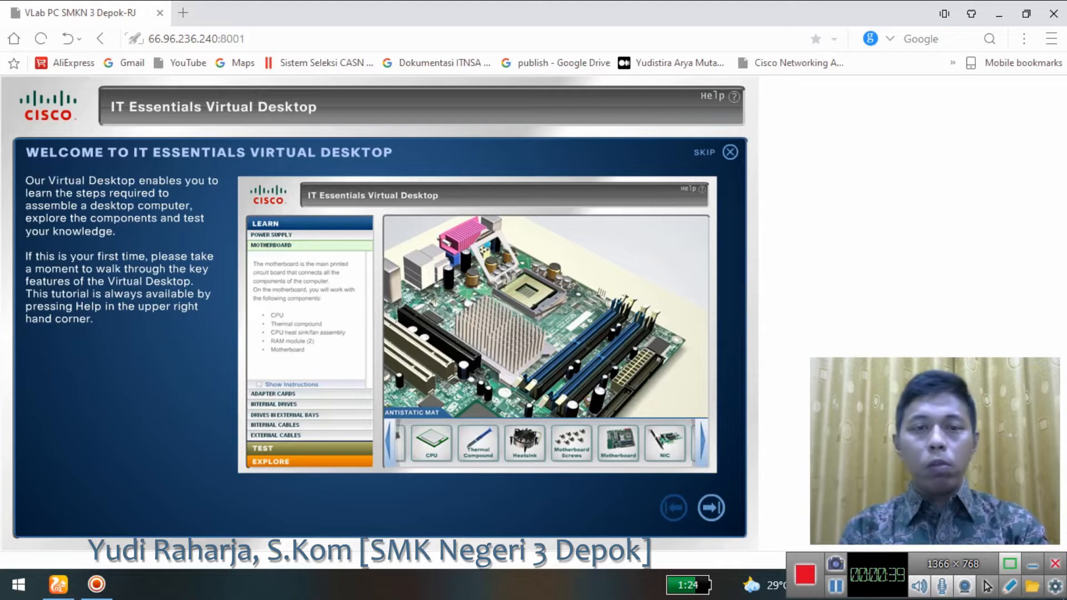
Skip the welcome introduction and show the installation instructions for the power supply.
click(197, 39)
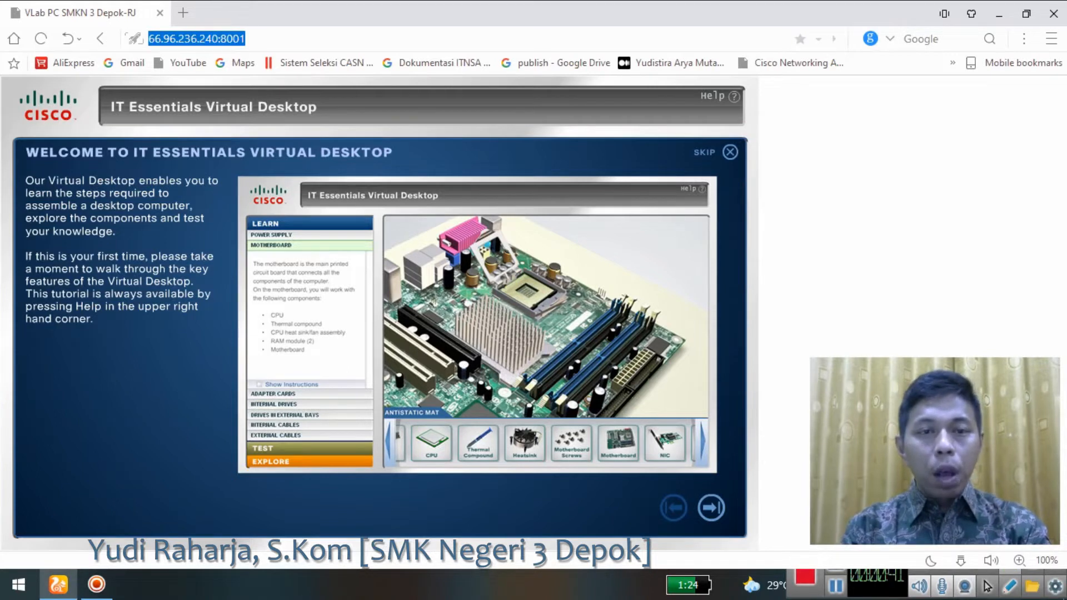
click(247, 39)
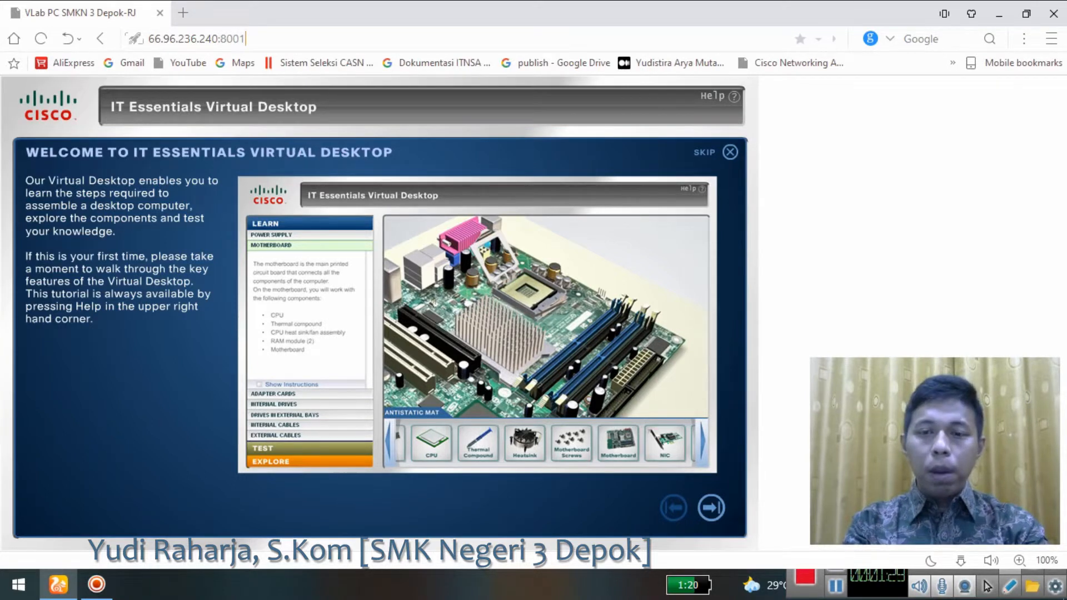
click(730, 152)
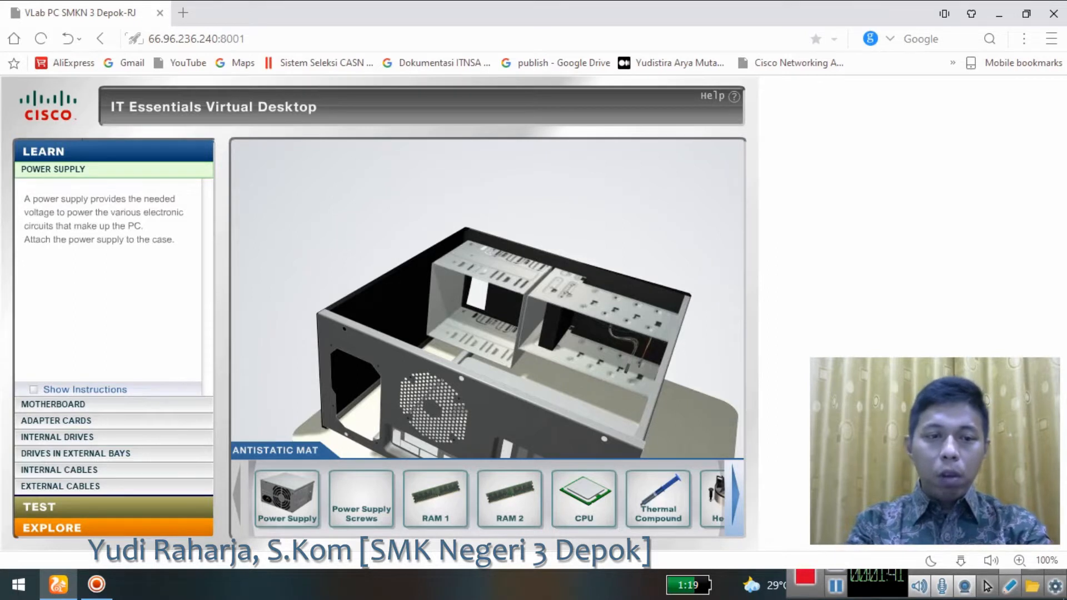
click(34, 390)
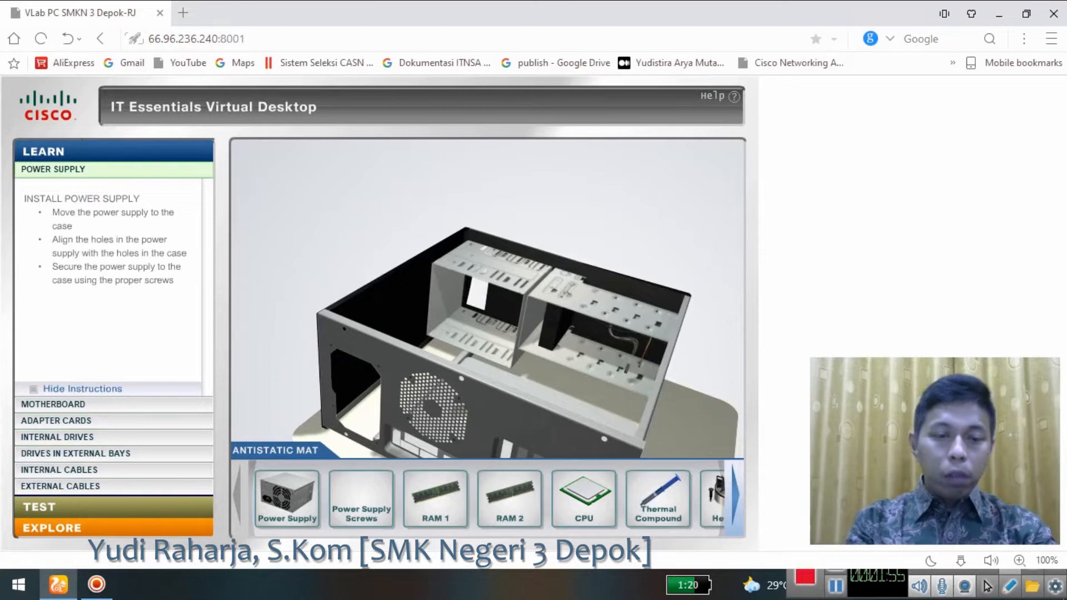
Move the power supply to the case, rotate it to match the rear opening, and lower it into place.
click(287, 492)
drag(287, 492, 437, 294)
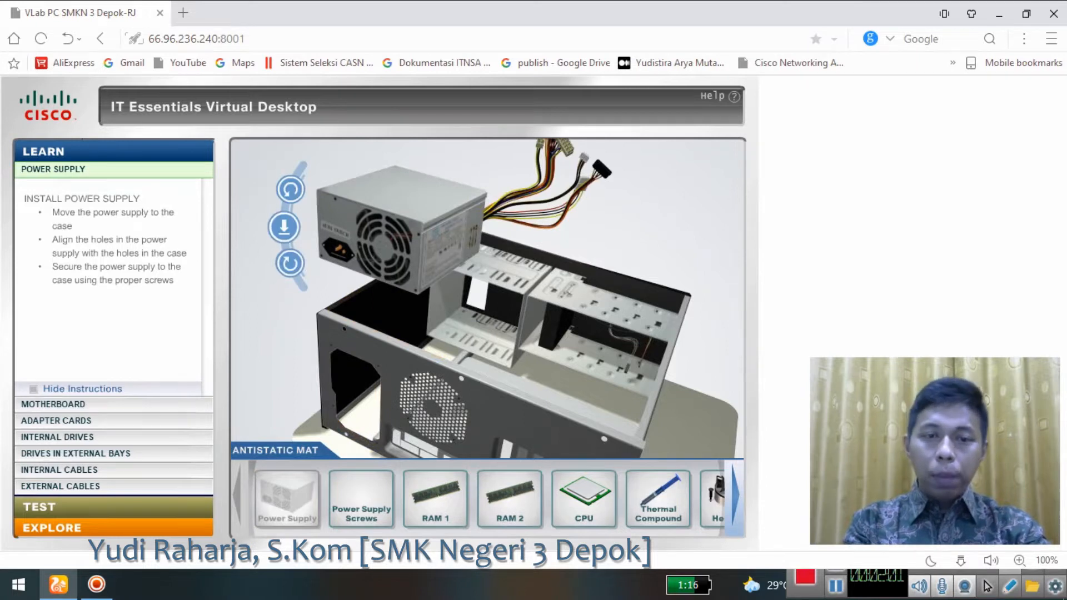
click(291, 190)
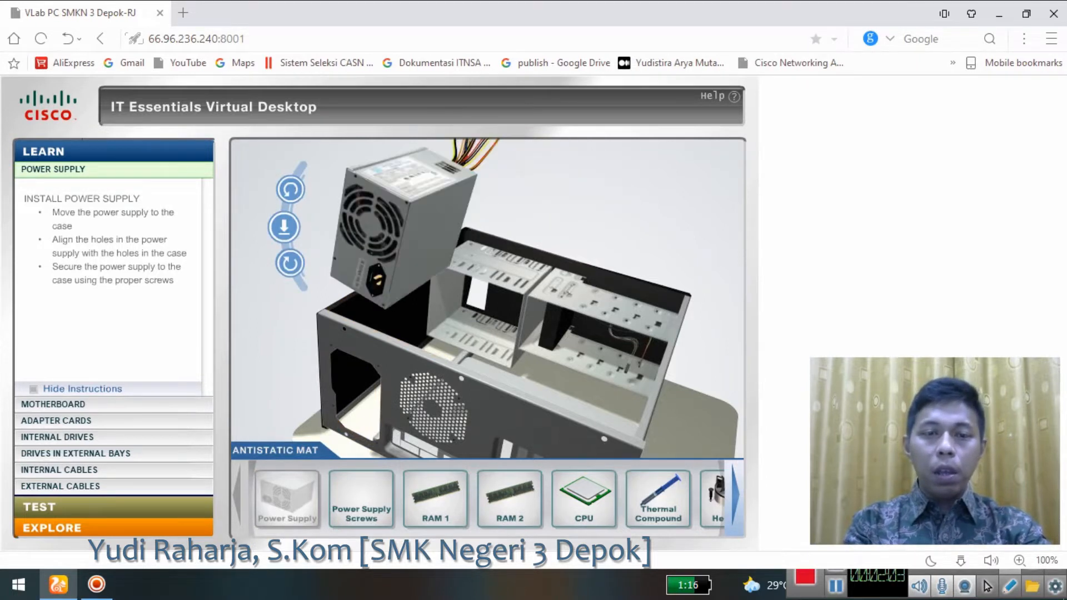
click(285, 227)
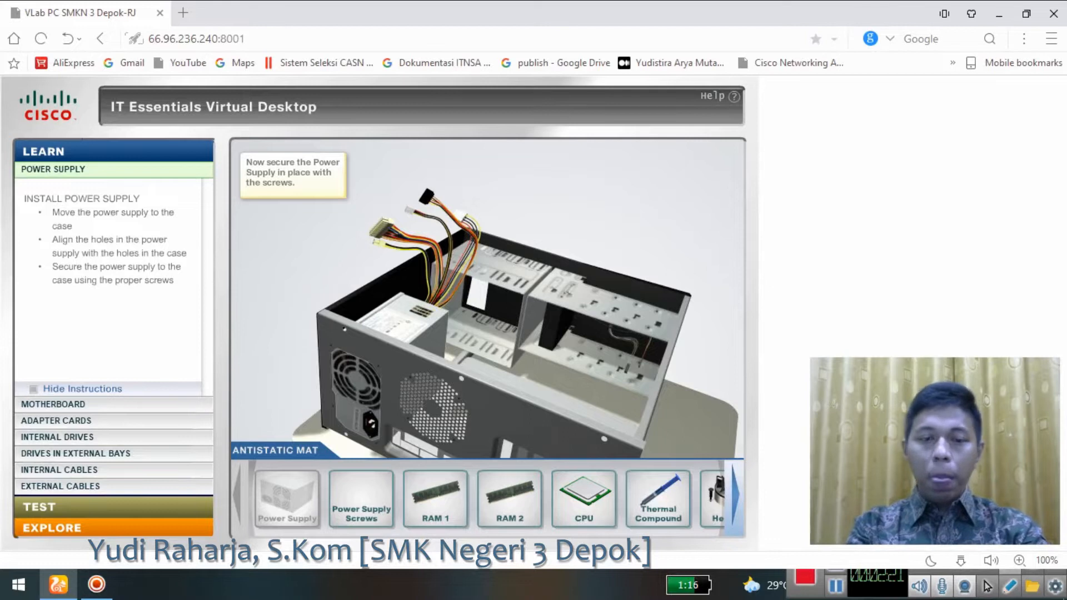
Secure the power supply to the case with the power supply screws and acknowledge the layer's completion.
click(362, 499)
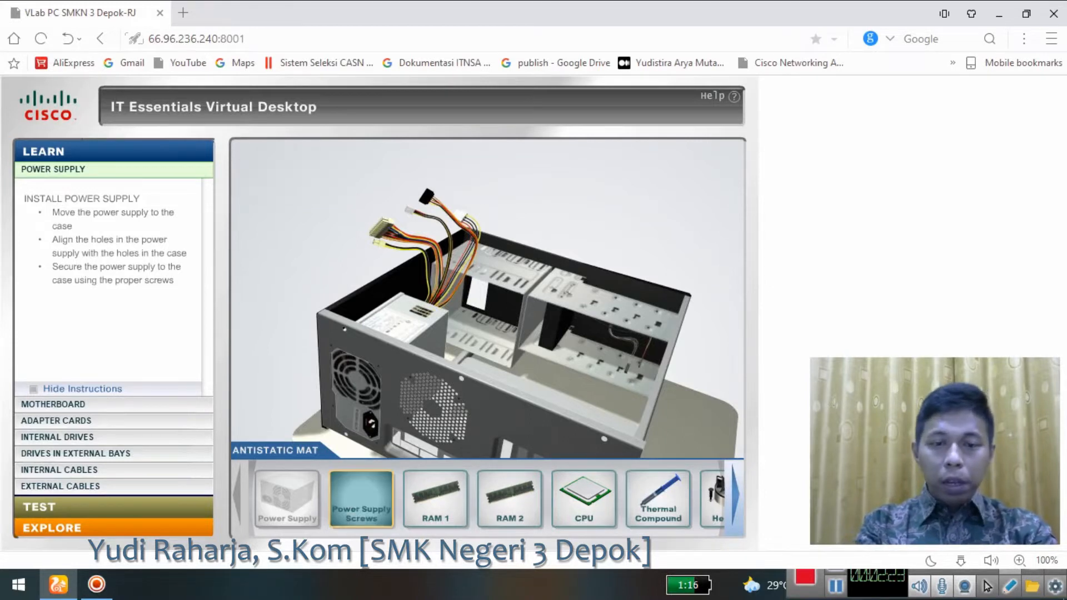
click(361, 499)
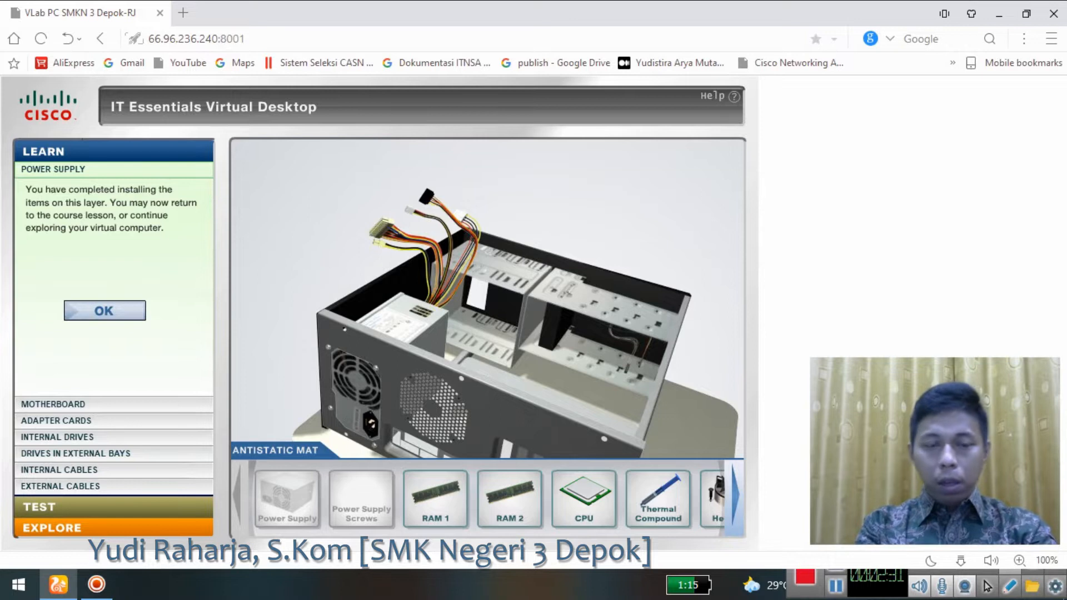
click(104, 311)
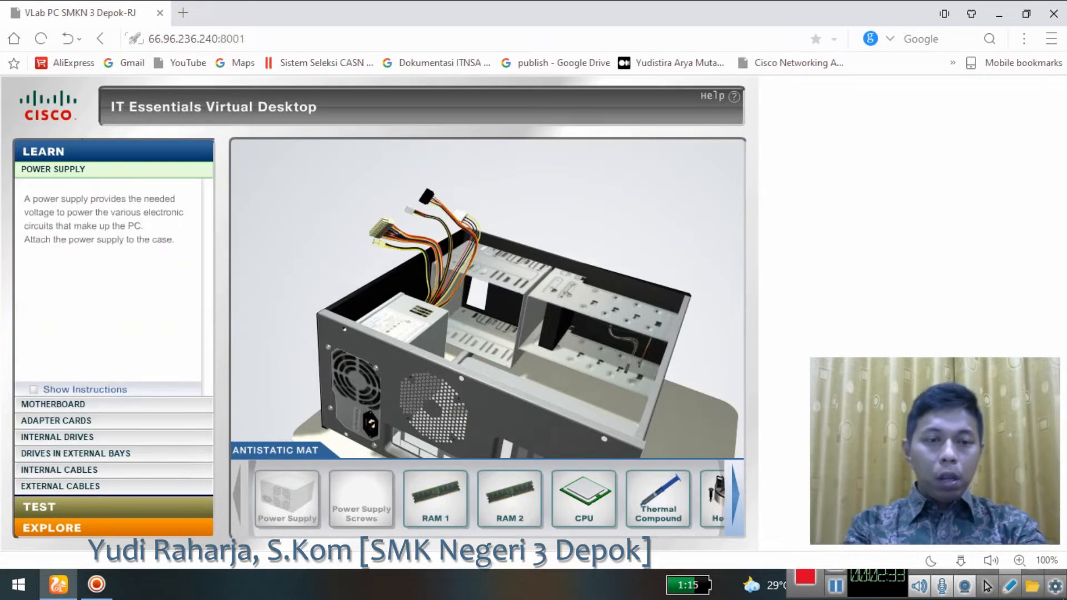
Open the motherboard layer and install the CPU in its socket, closing the load plate and locking the lever.
click(34, 390)
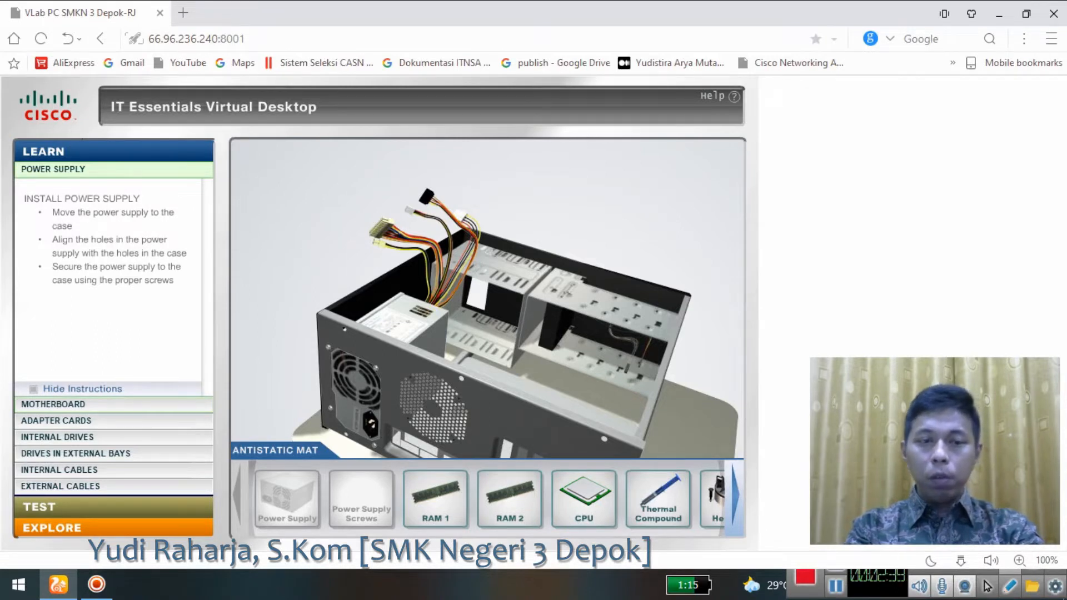
click(53, 404)
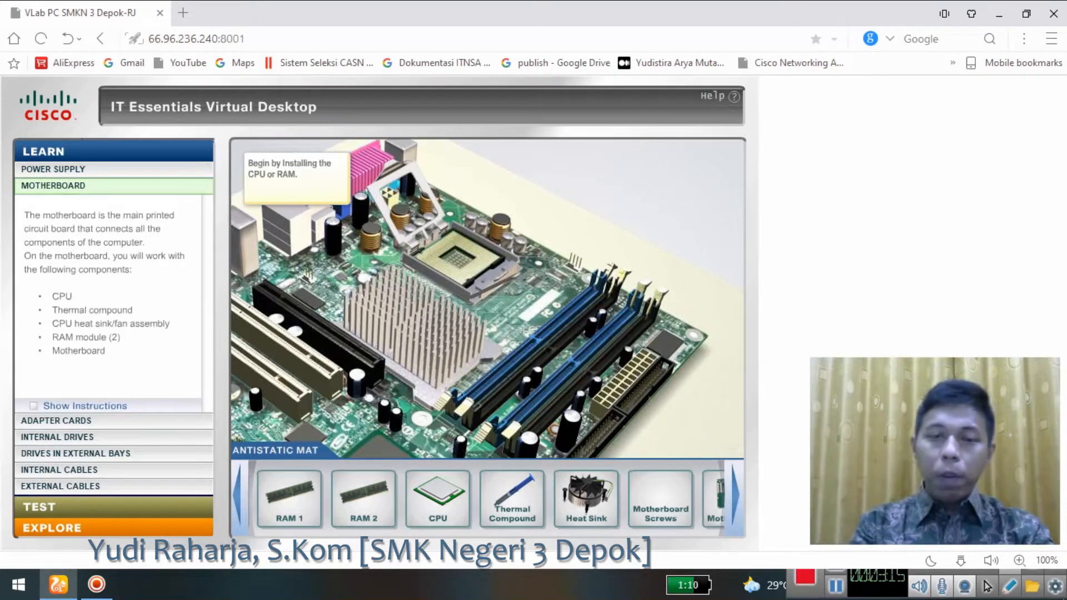
drag(438, 490, 456, 248)
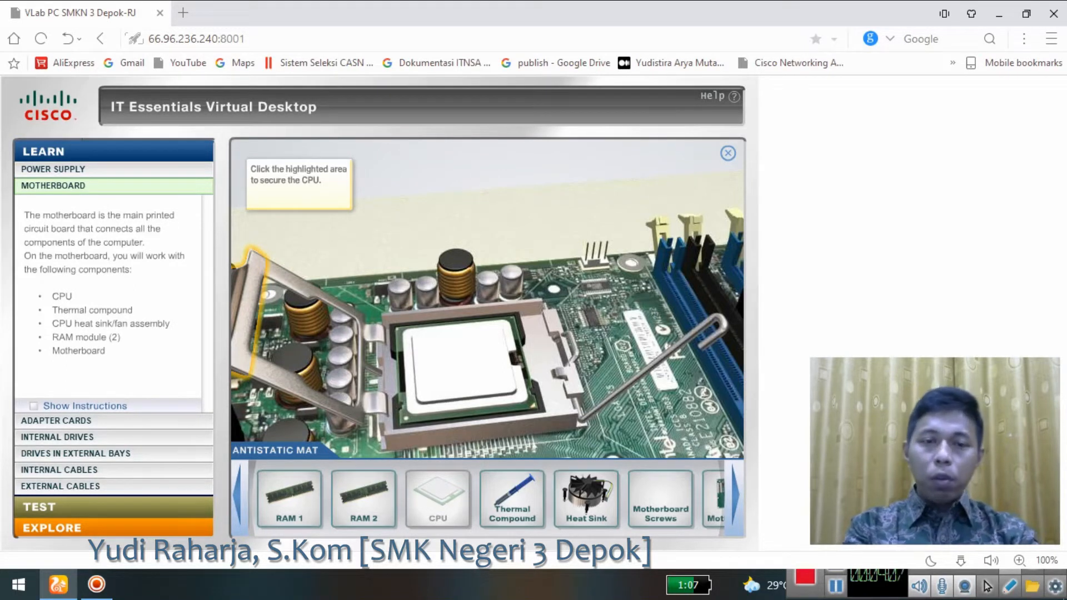
click(250, 312)
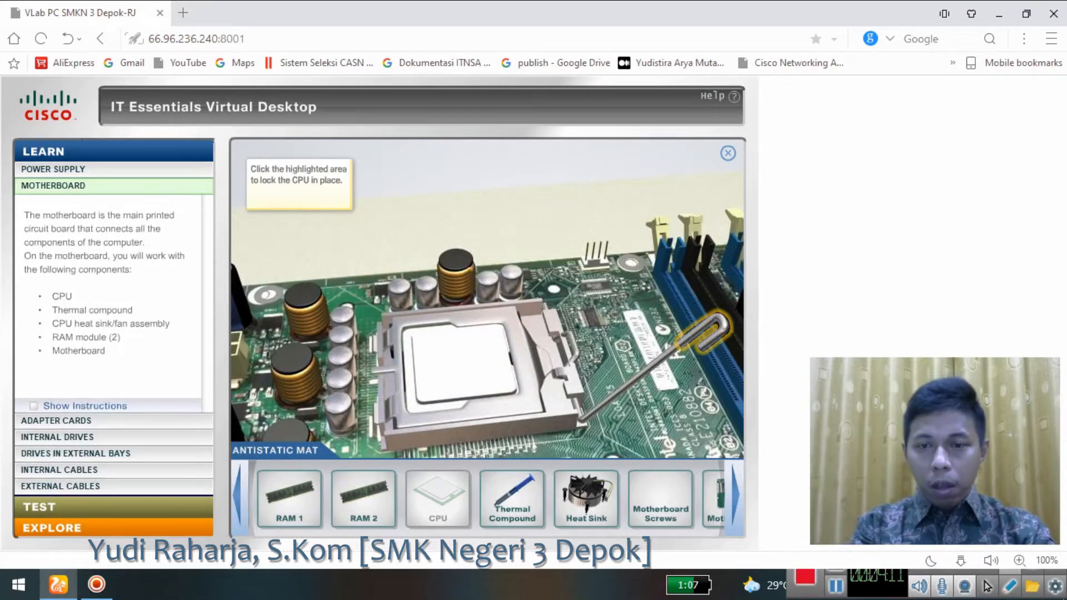
click(706, 334)
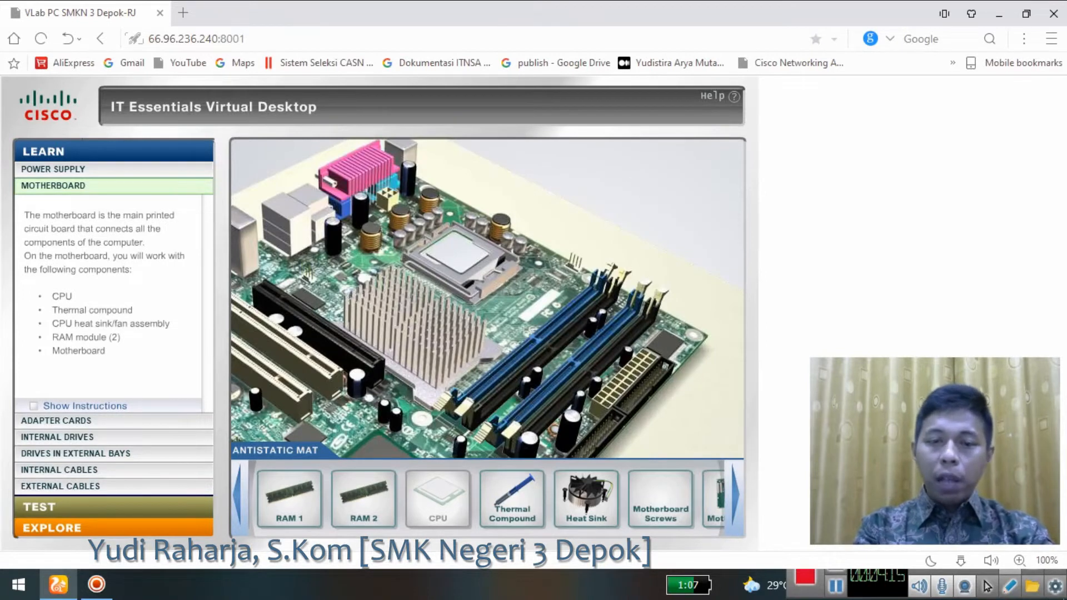
Apply thermal compound to the CPU and mount the heat sink on it, fastening its pins and connecting the fan.
drag(512, 498, 528, 222)
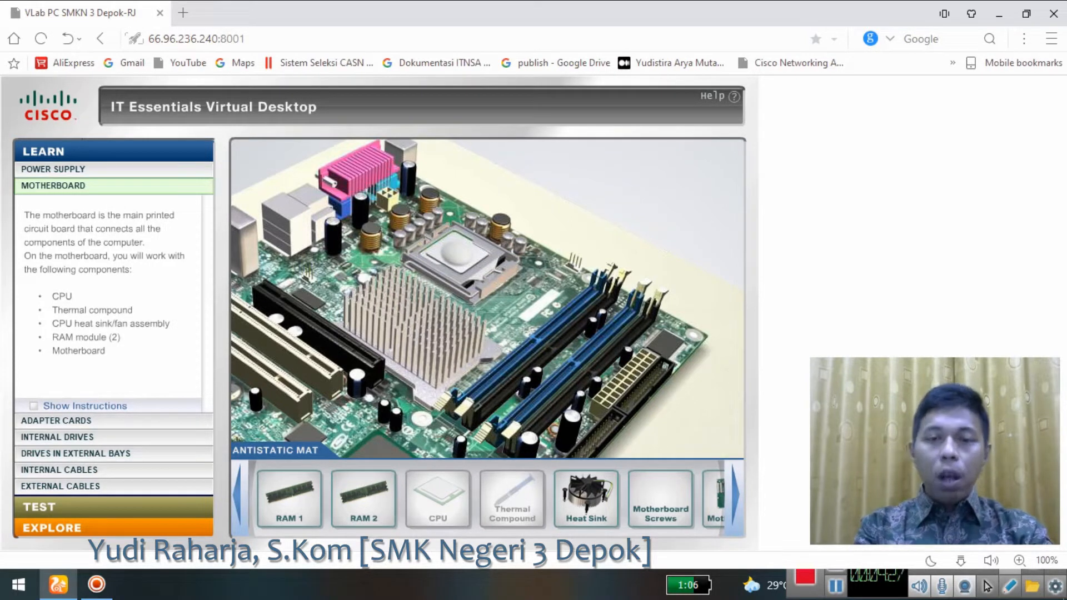
drag(587, 497, 473, 251)
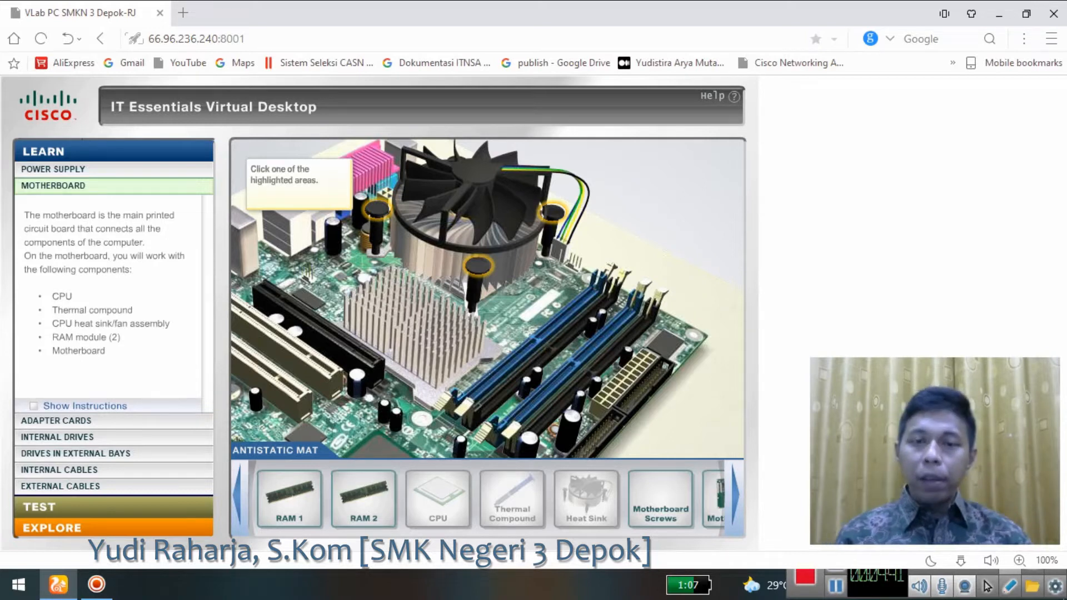
click(478, 267)
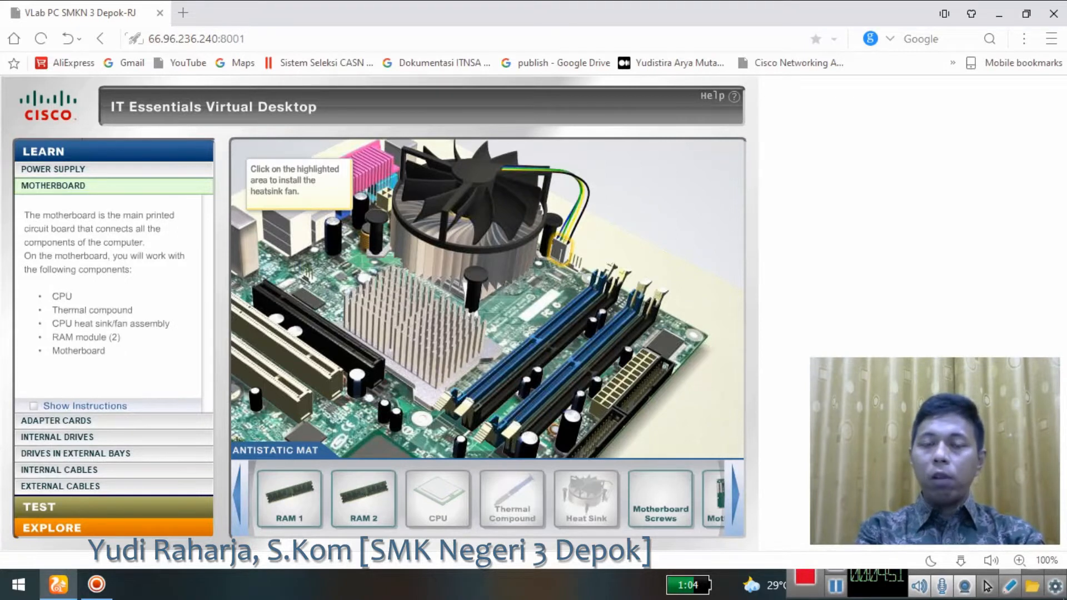
click(561, 251)
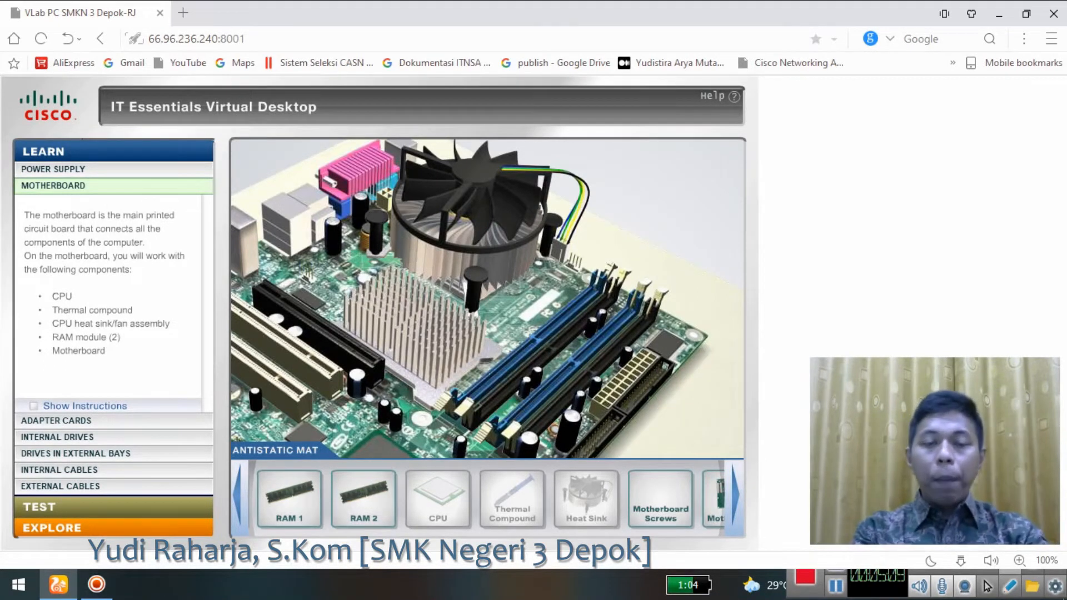
Insert the RAM 1 module into its motherboard slot and close the latches that hold it.
drag(289, 497, 527, 321)
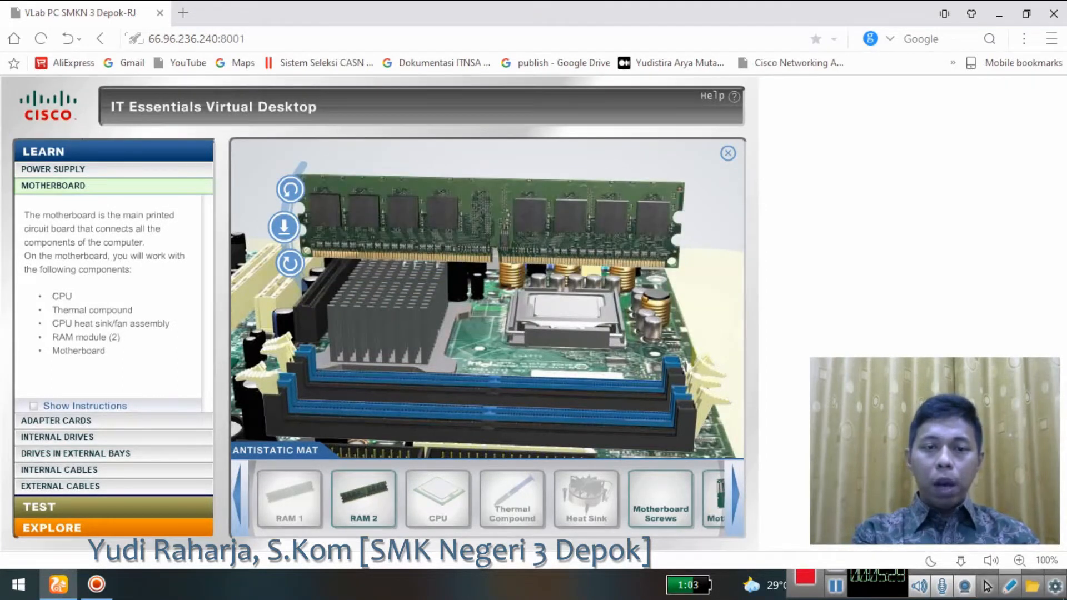
click(284, 227)
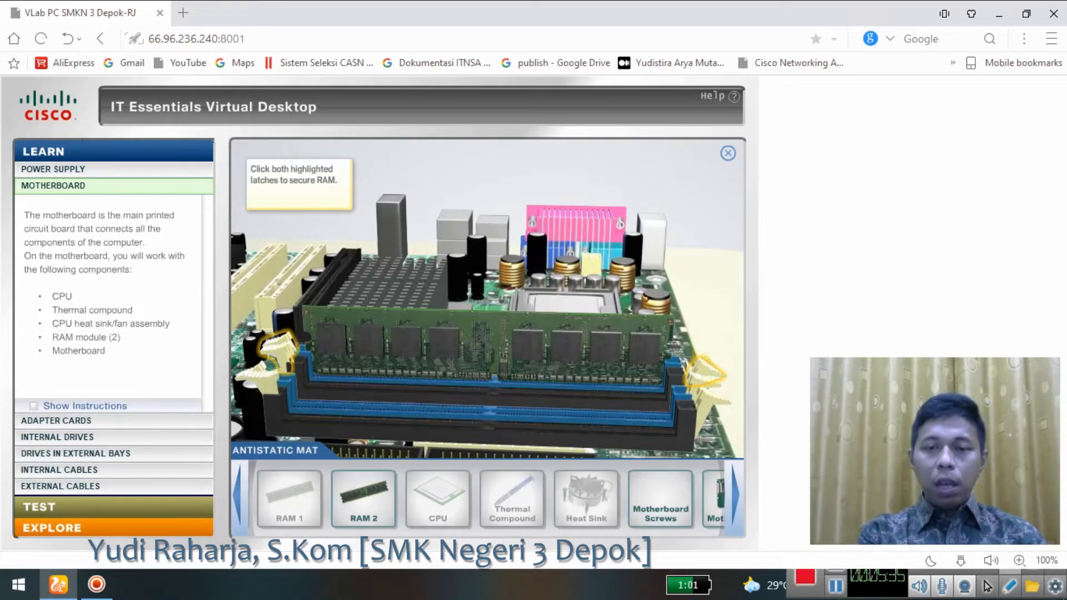
click(279, 352)
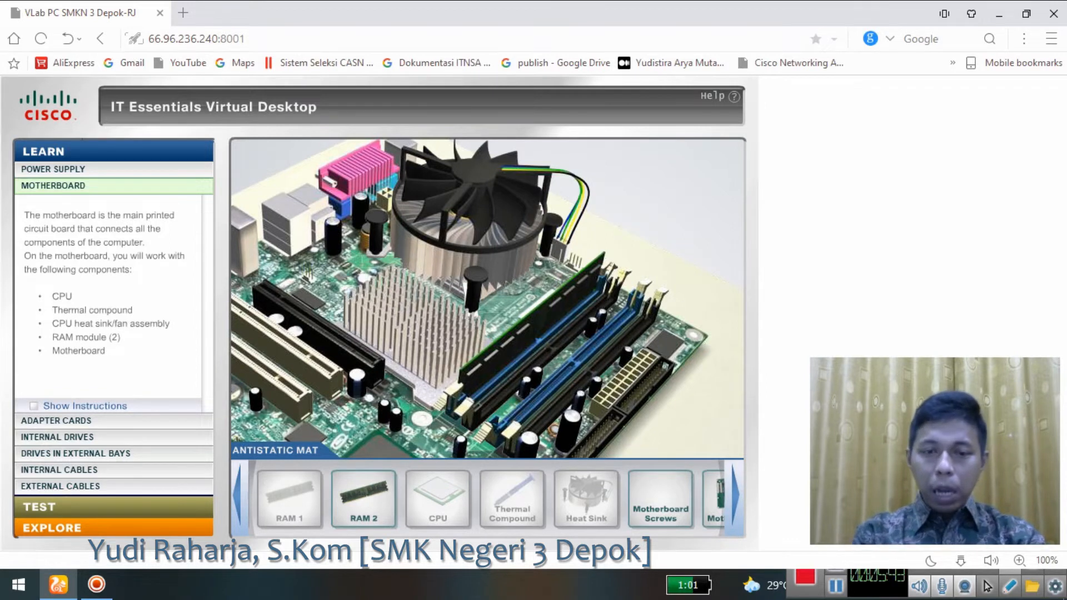
Rotate the RAM 2 module to align with the second slot, insert it, and close its latches.
drag(364, 495, 550, 363)
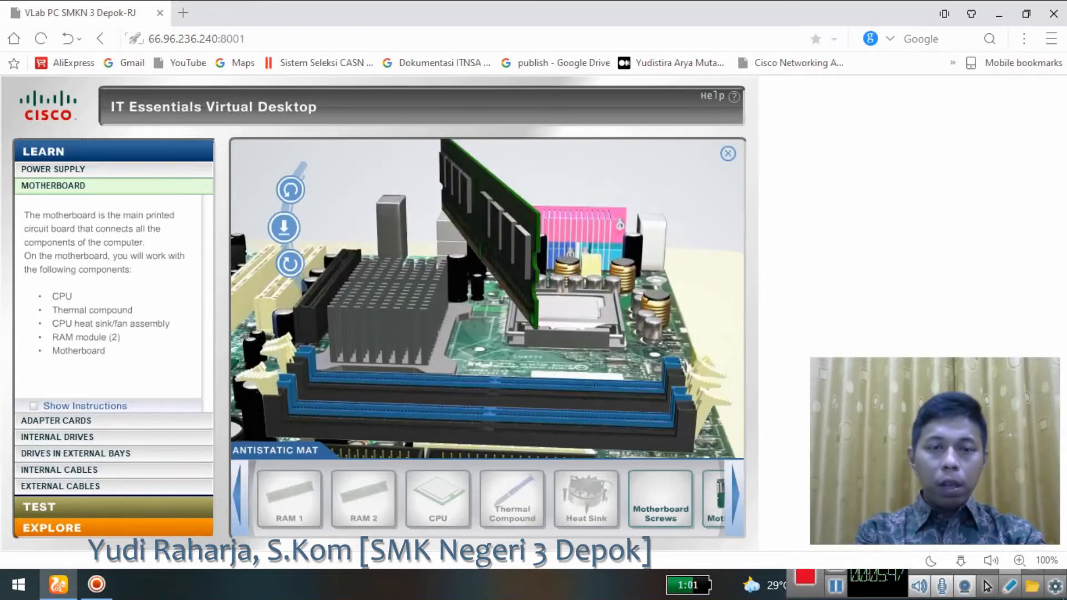
click(291, 190)
click(290, 190)
click(284, 228)
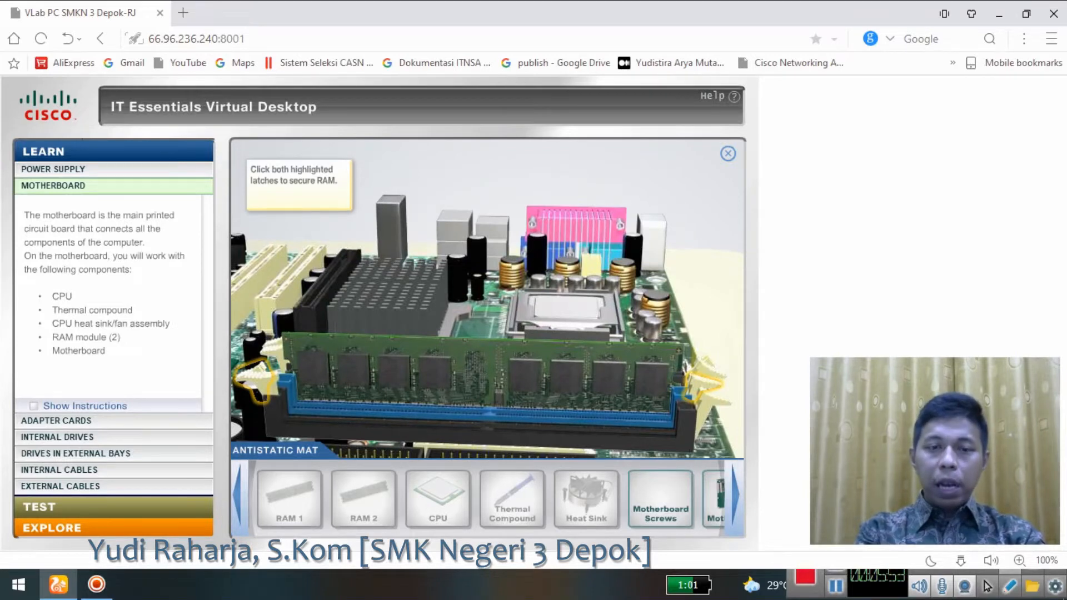
click(255, 381)
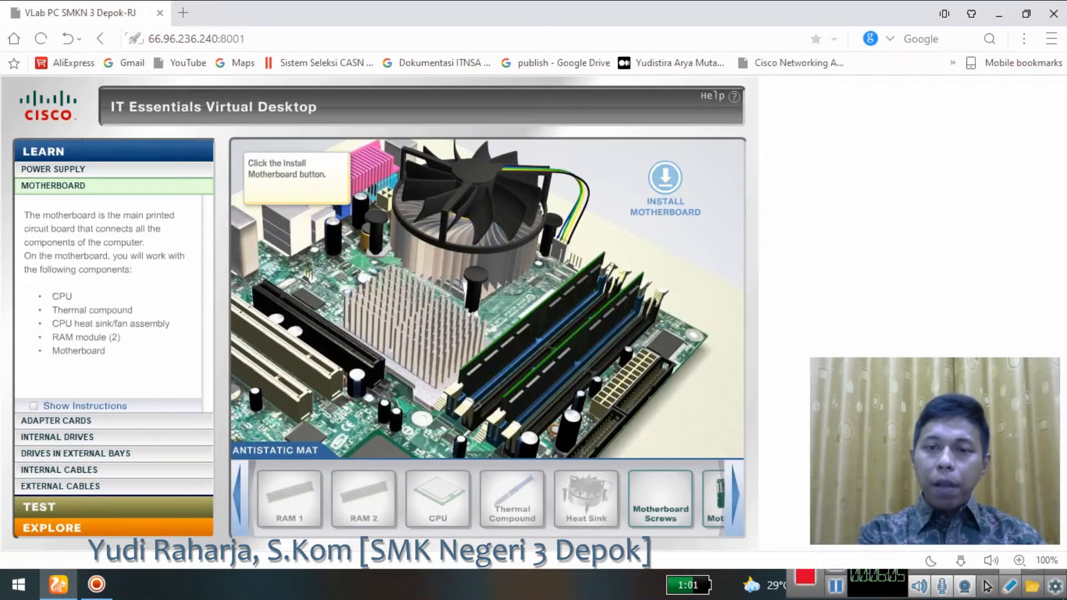
Install the assembled motherboard in the case, rotating it to align with the rear ports, and show the motherboard instructions.
click(666, 178)
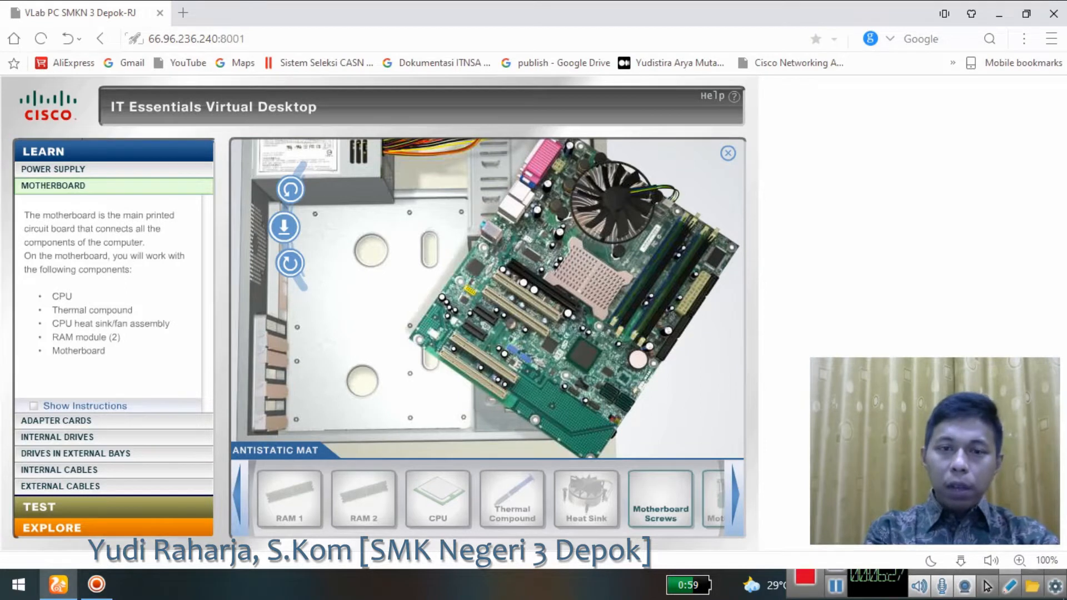
click(290, 189)
click(290, 190)
click(285, 227)
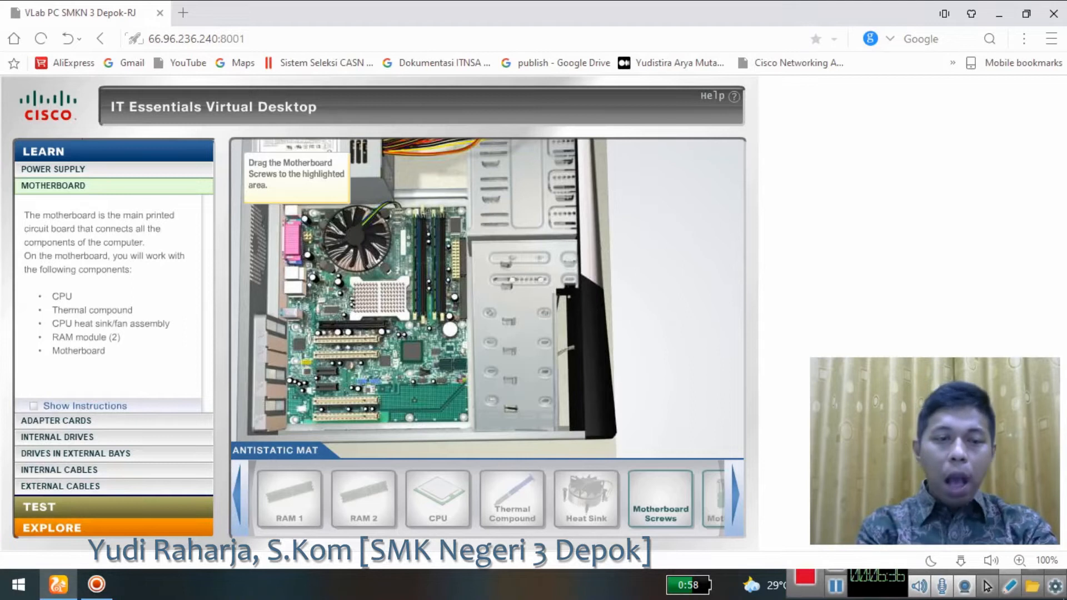
click(73, 406)
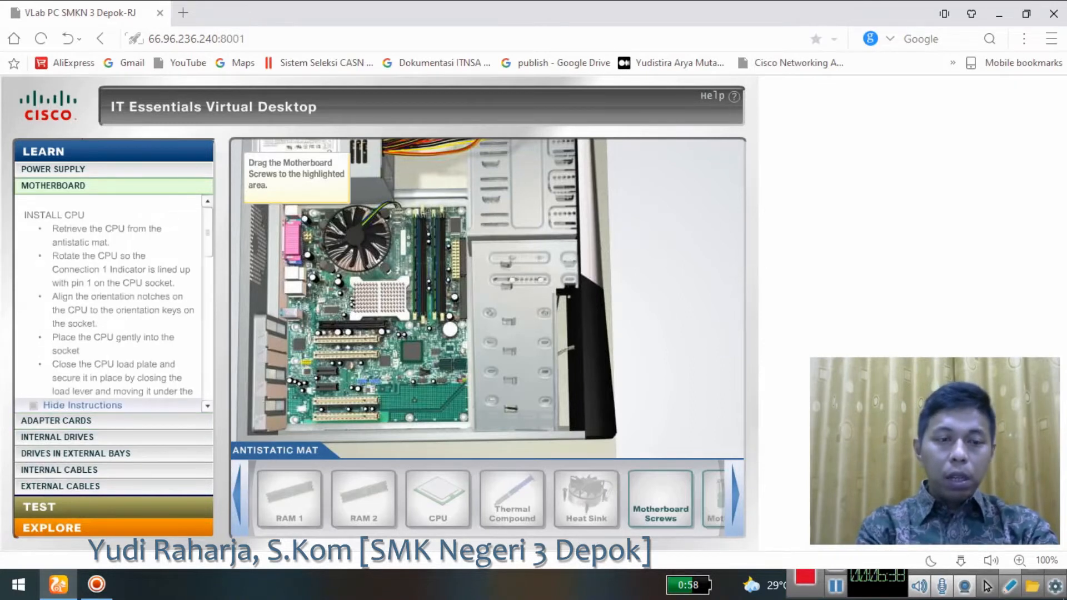
Open the adapter cards layer and install the NIC in its expansion slot on the motherboard.
click(57, 420)
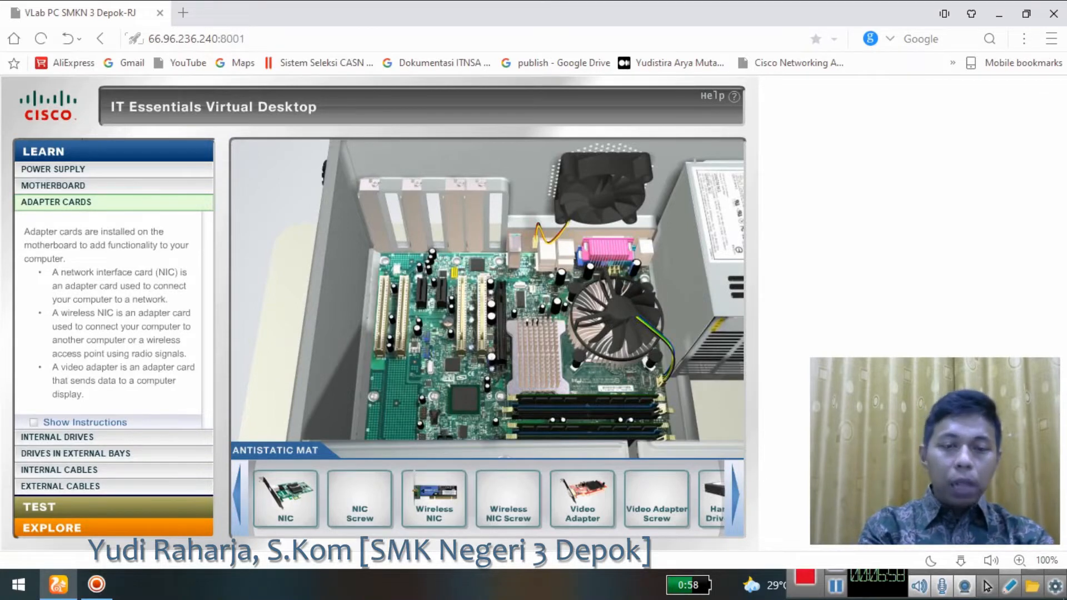
drag(289, 497, 436, 289)
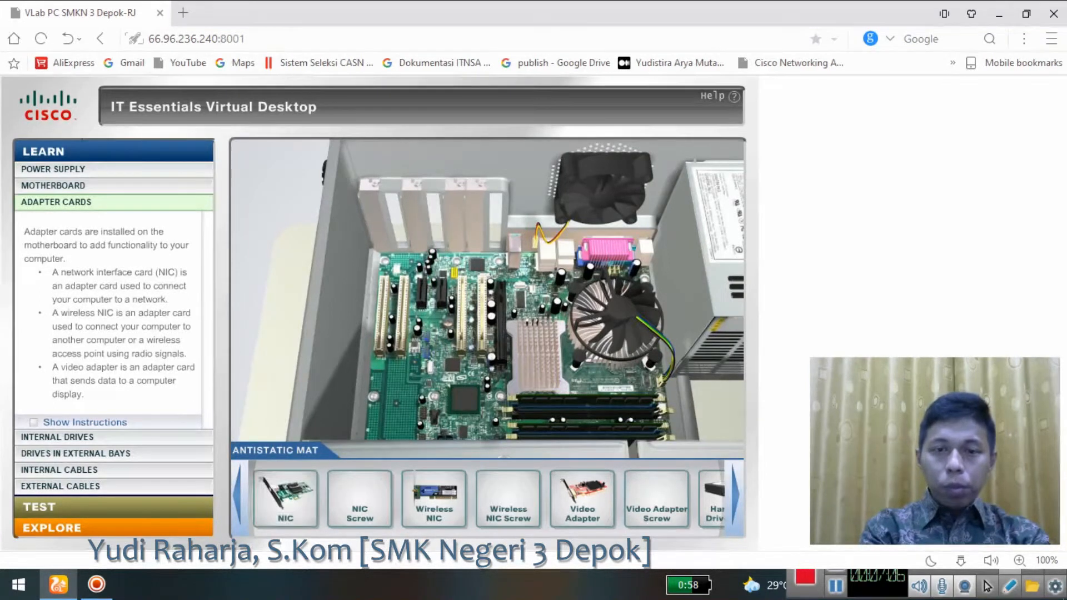
drag(286, 498, 440, 280)
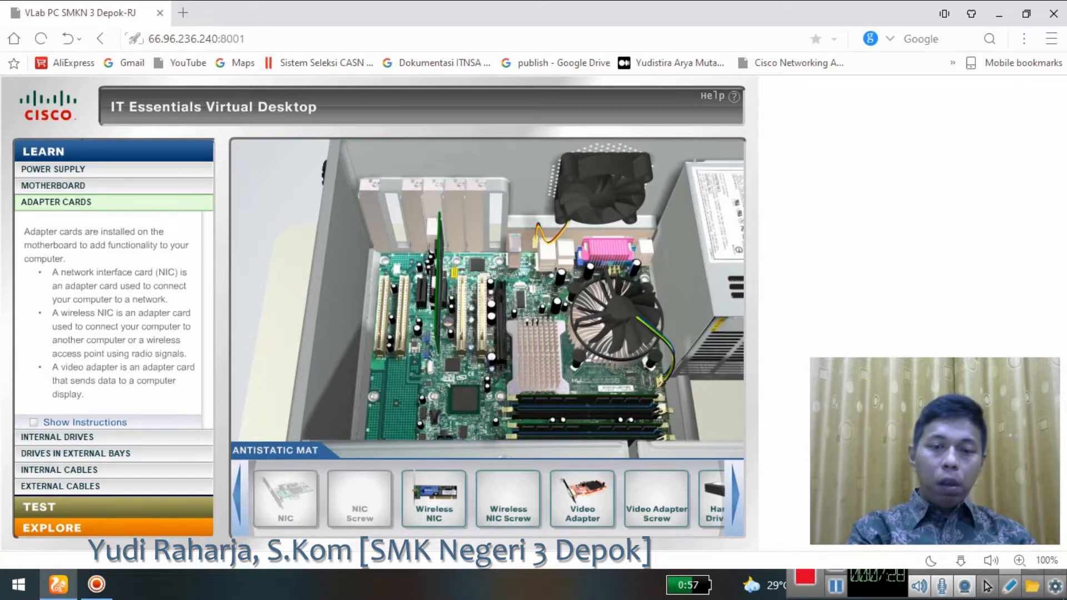
Install the wireless NIC in its expansion slot and secure it with the wireless NIC screw.
mouse_move(434, 494)
drag(434, 494, 392, 262)
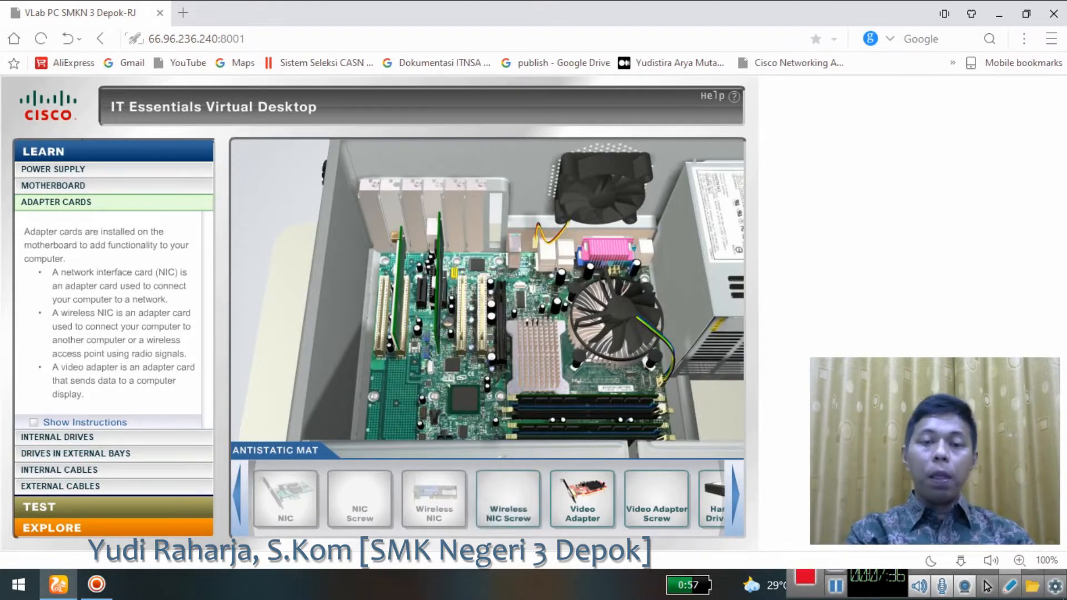
click(508, 499)
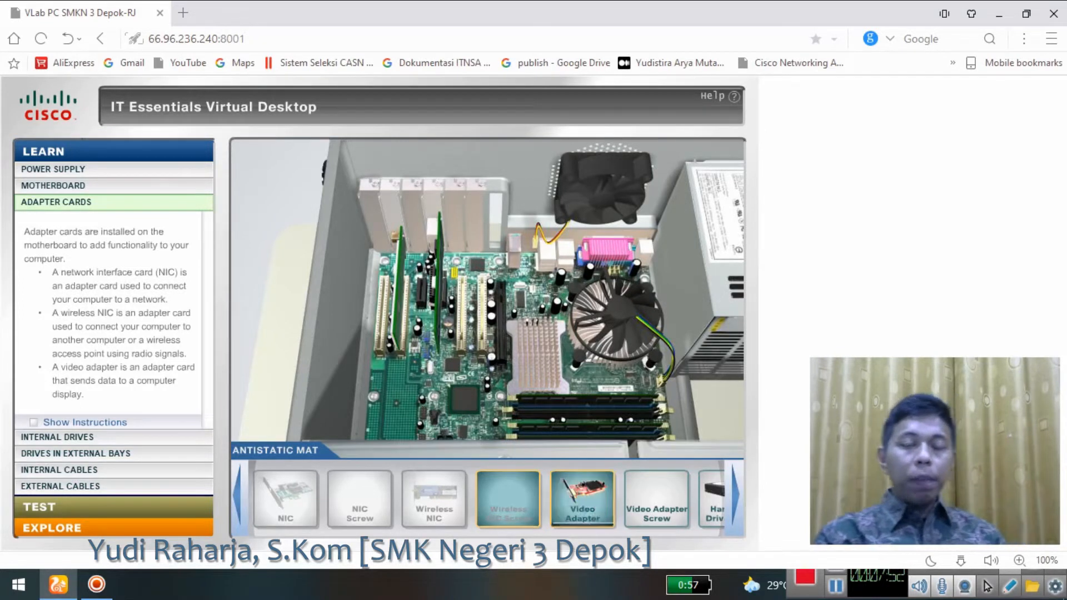
Install the video adapter in its slot beside the heat sink and proceed to the internal drives layer.
drag(583, 492, 498, 317)
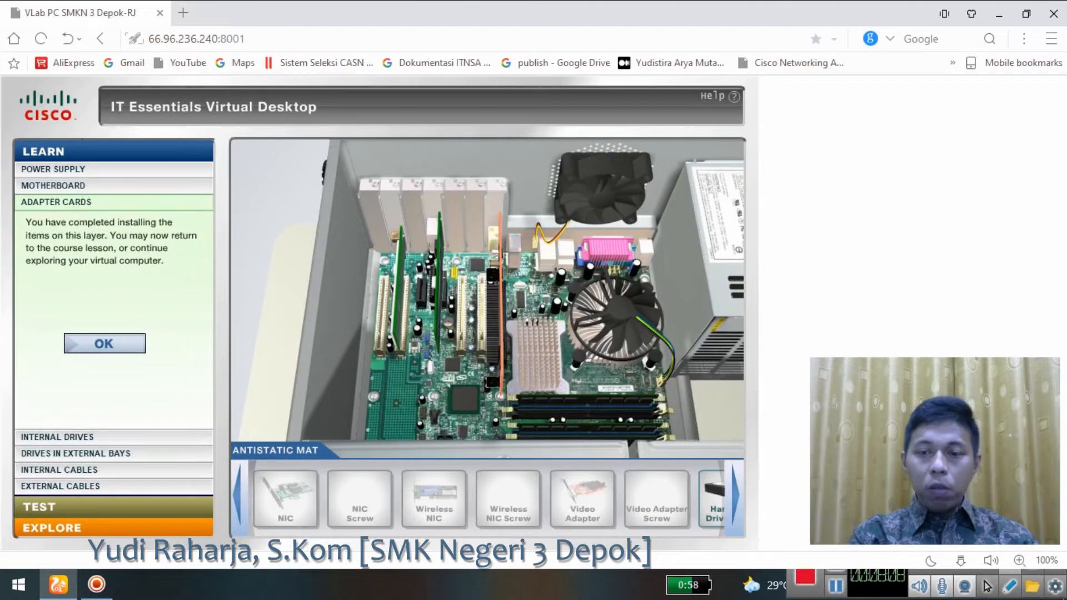
click(105, 343)
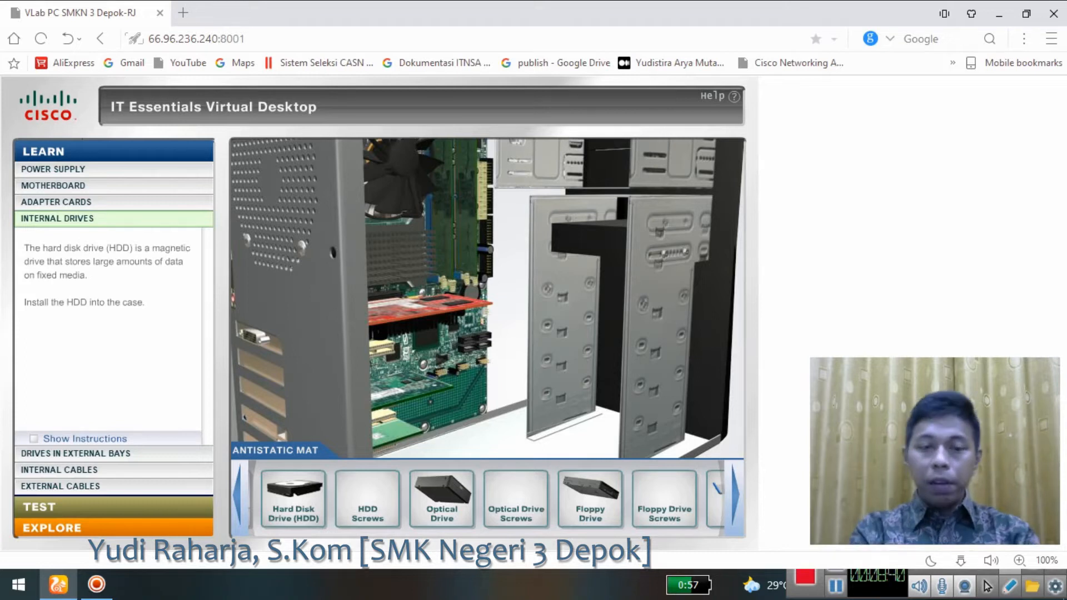
Insert the hard disk drive into the 3.5 drive bay and show the hard disk installation instructions.
drag(284, 494, 552, 311)
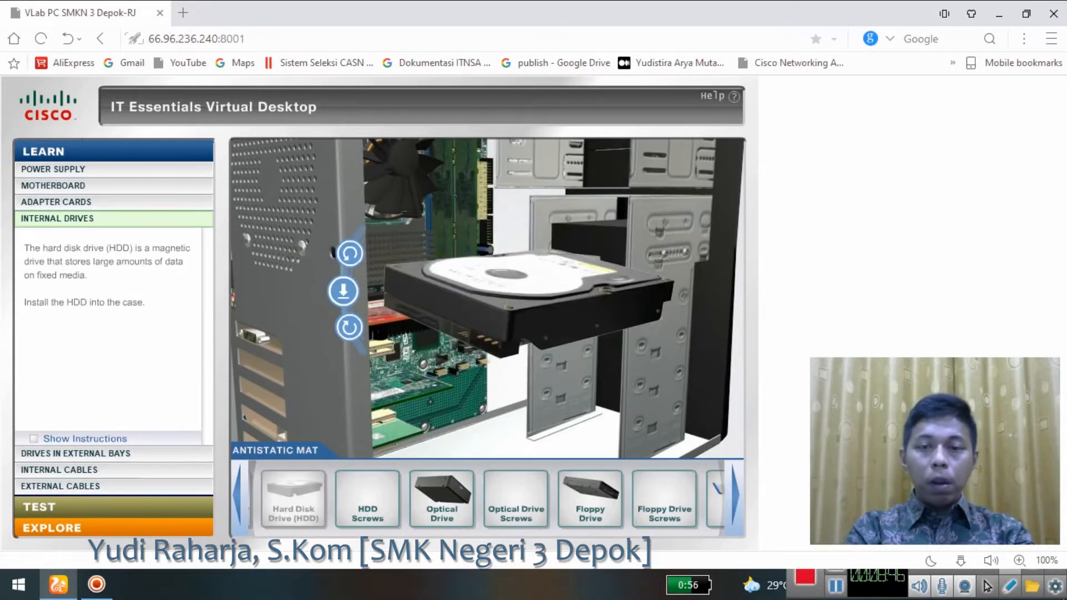
click(343, 291)
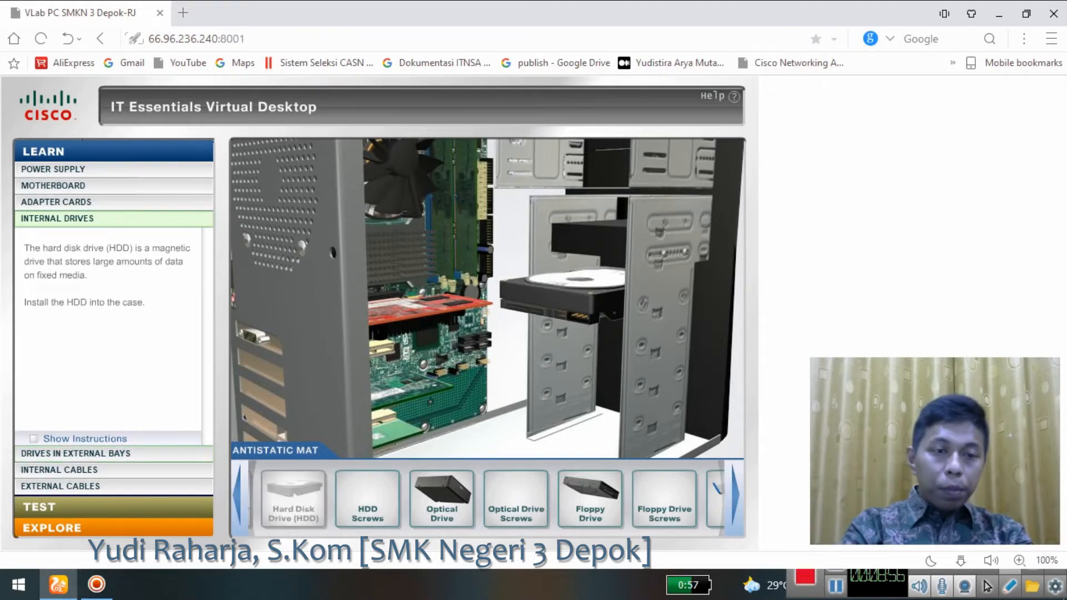
click(35, 439)
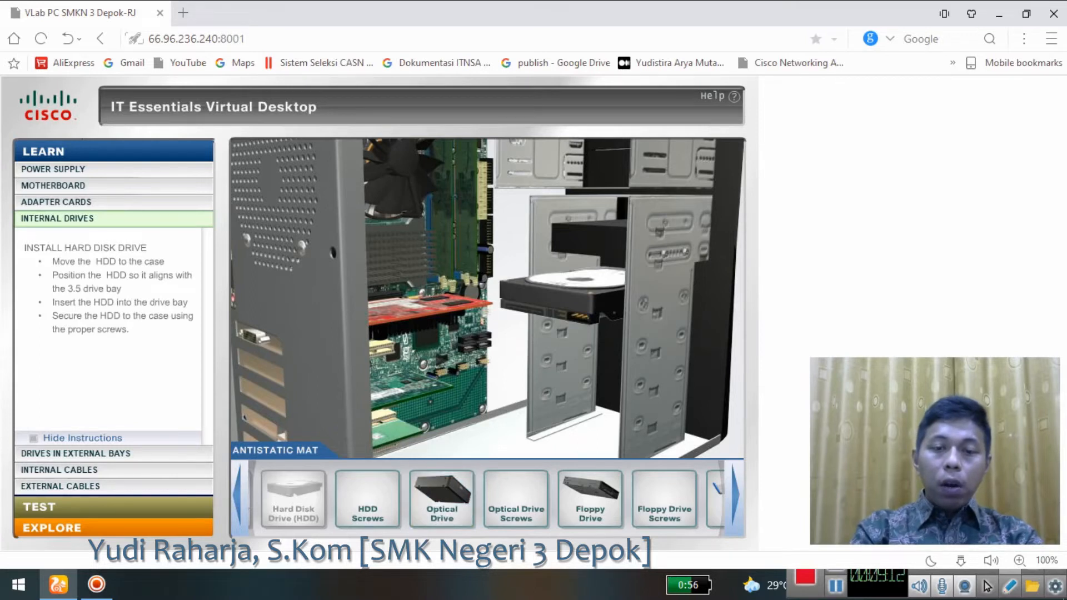
drag(445, 497, 554, 225)
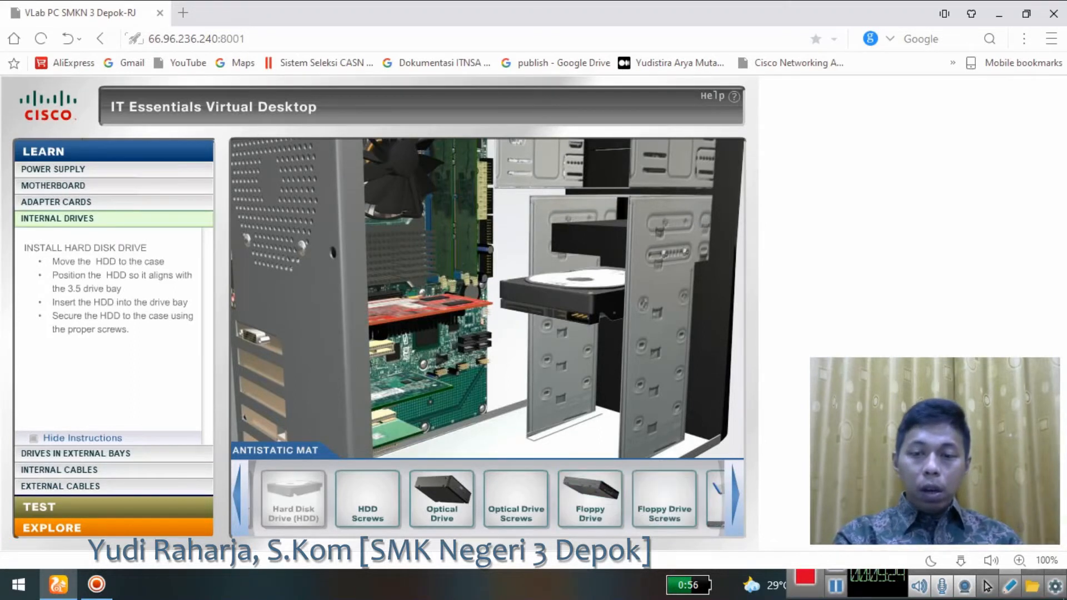
click(735, 495)
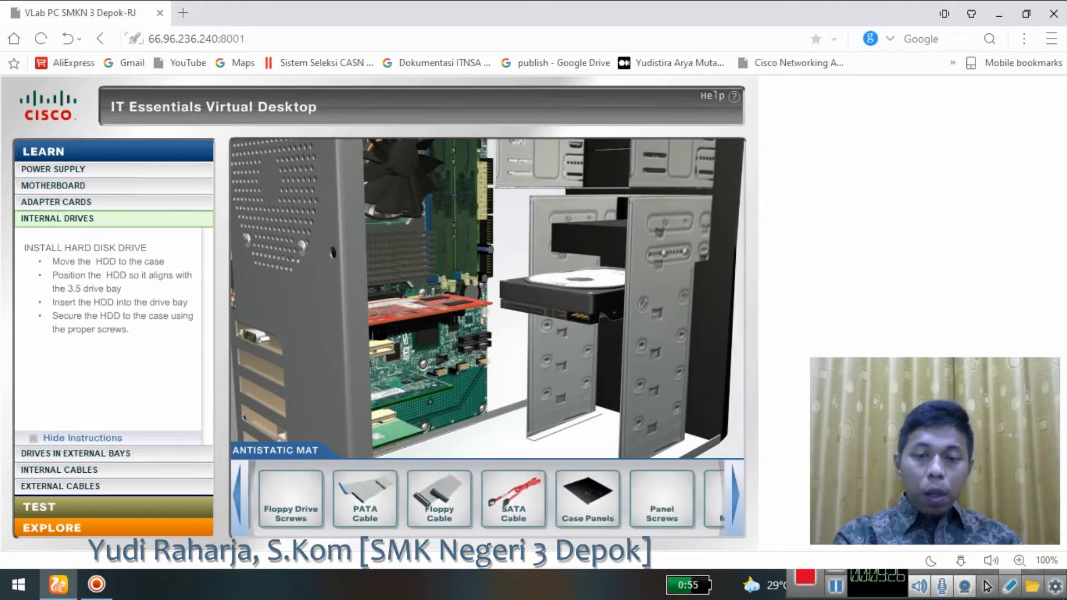
click(496, 498)
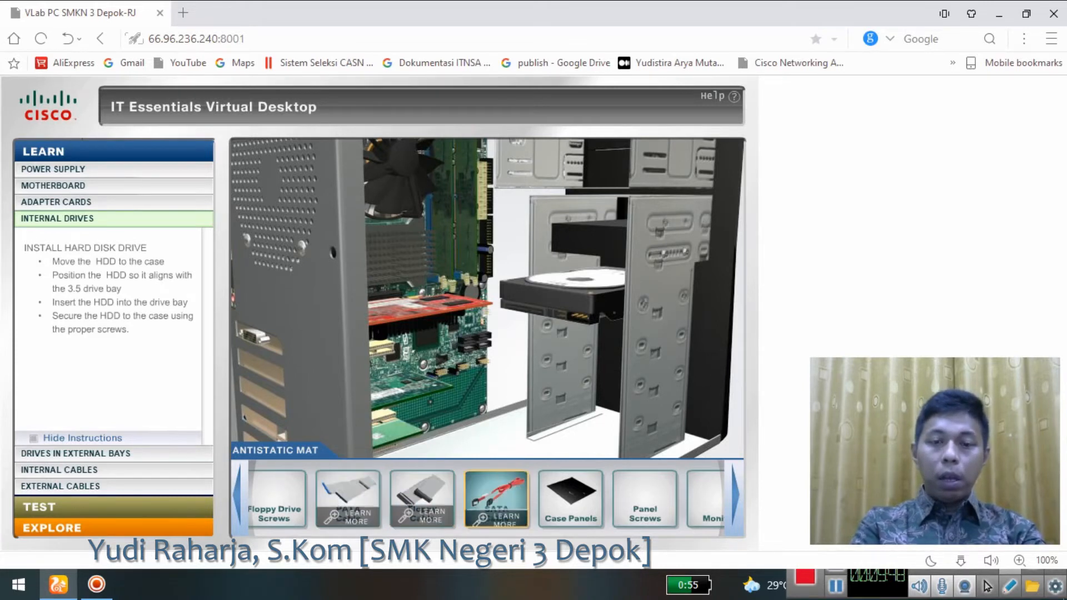
click(238, 495)
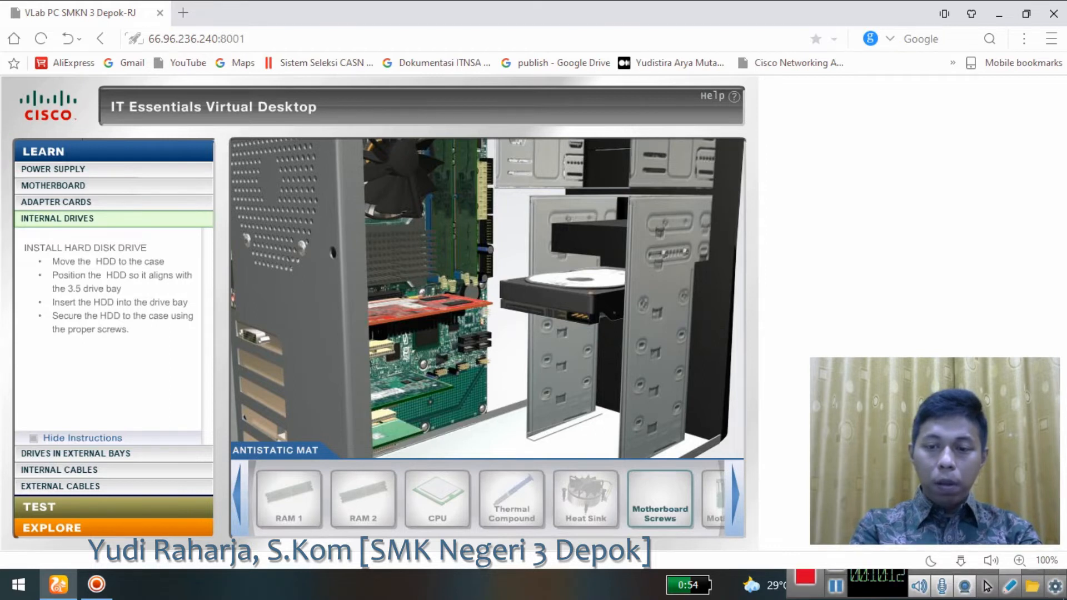
click(836, 586)
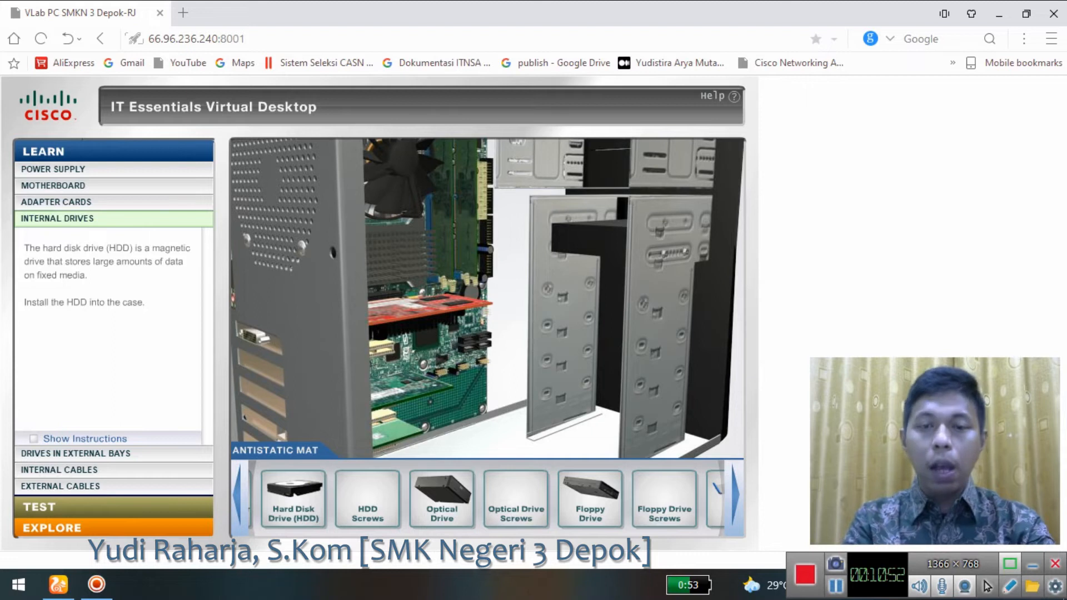
Install the hard disk drive in the 3.5 drive bay with its HDD screws and proceed to the external bay drives layer.
drag(294, 492, 509, 298)
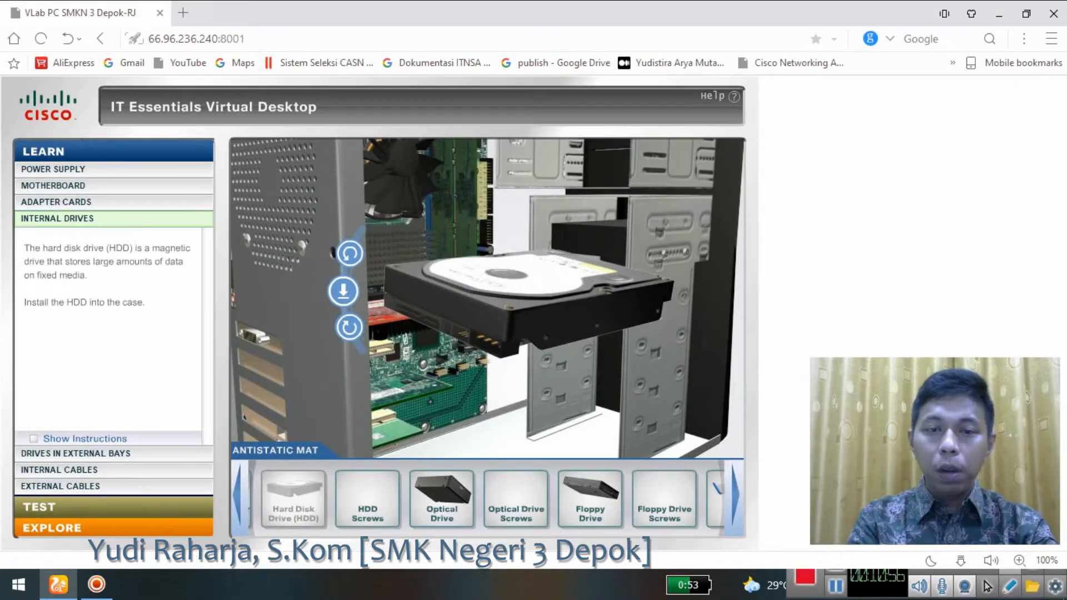
click(344, 292)
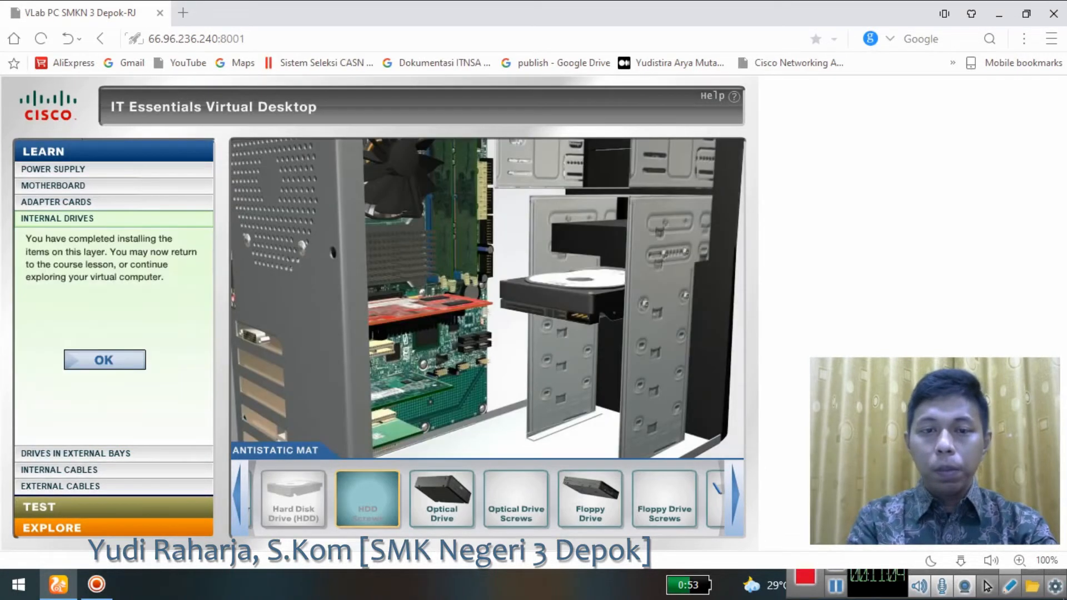
click(105, 360)
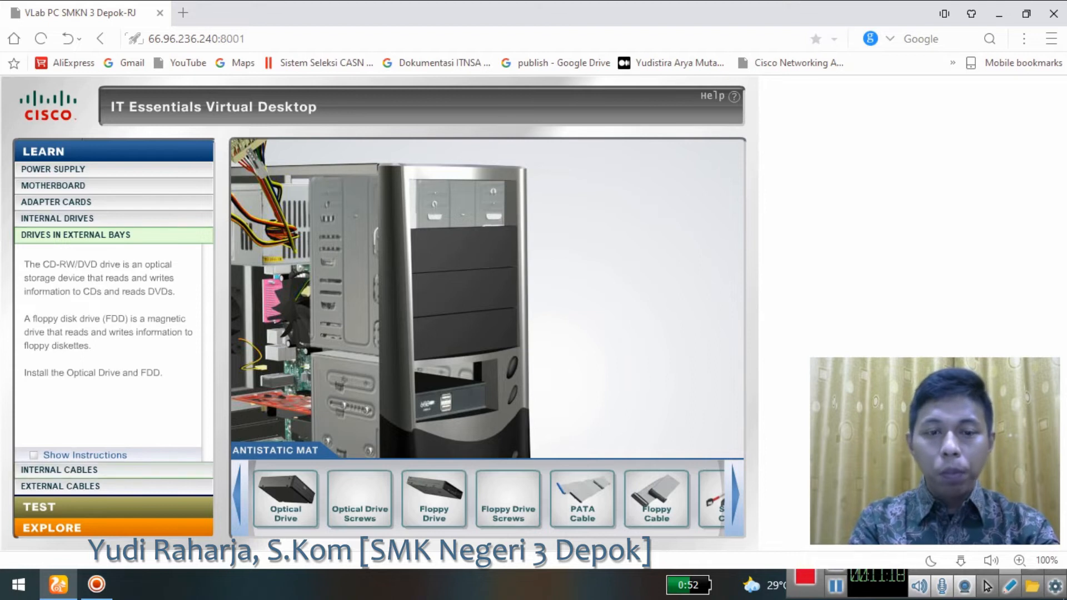
Install the optical drive in the uppermost external bay, rotating it to fit, and secure it with the optical drive screws.
drag(289, 492, 457, 216)
click(361, 190)
click(361, 190)
click(355, 227)
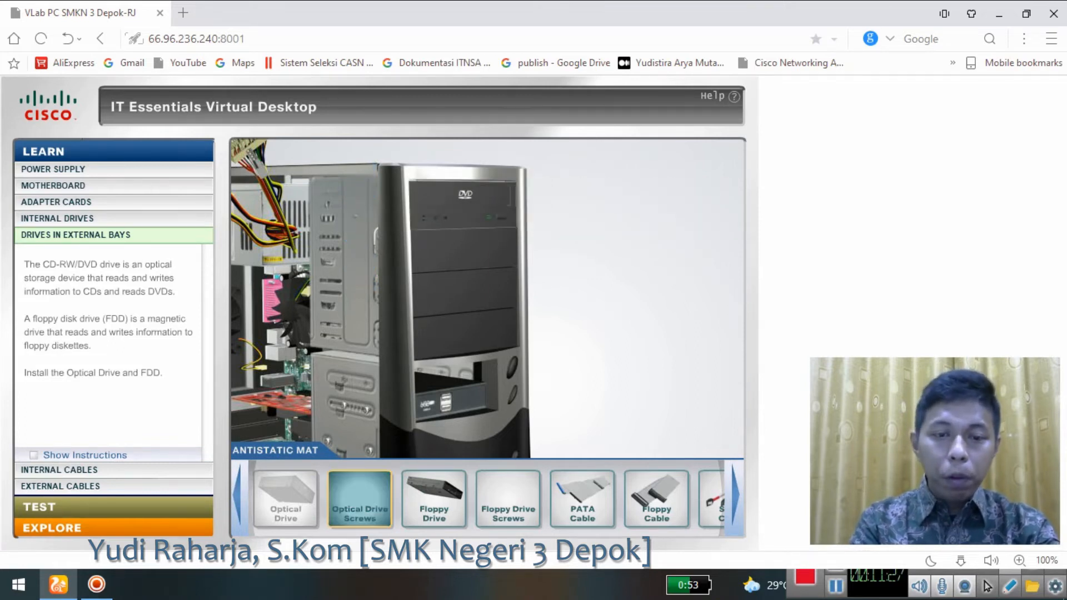
click(360, 499)
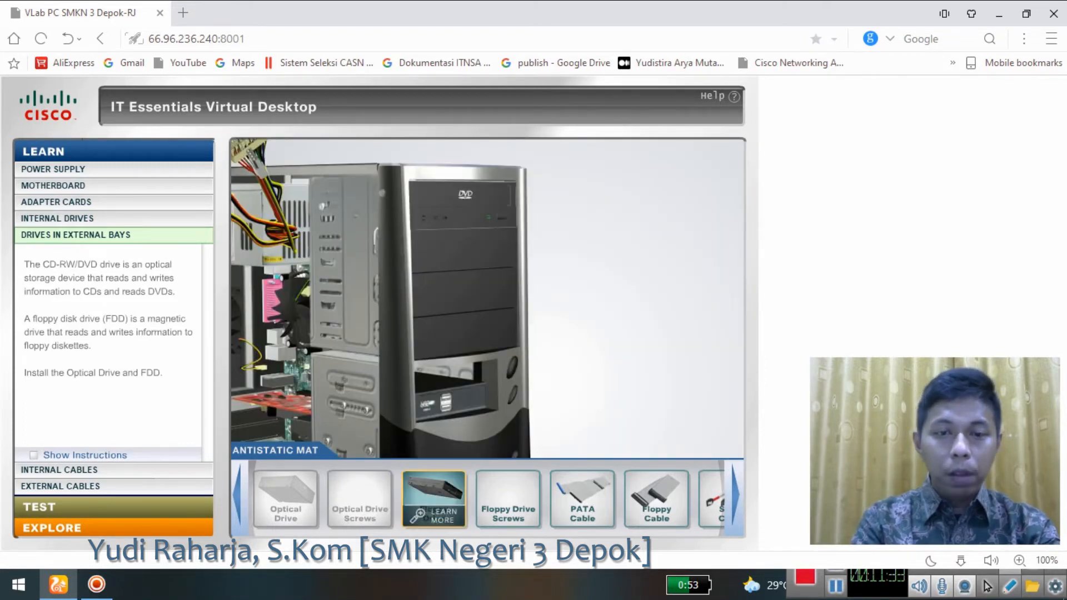
Rotate and install the floppy drive in its front bay, secure it with the floppy drive screws, and acknowledge the layer's completion.
drag(434, 498, 461, 411)
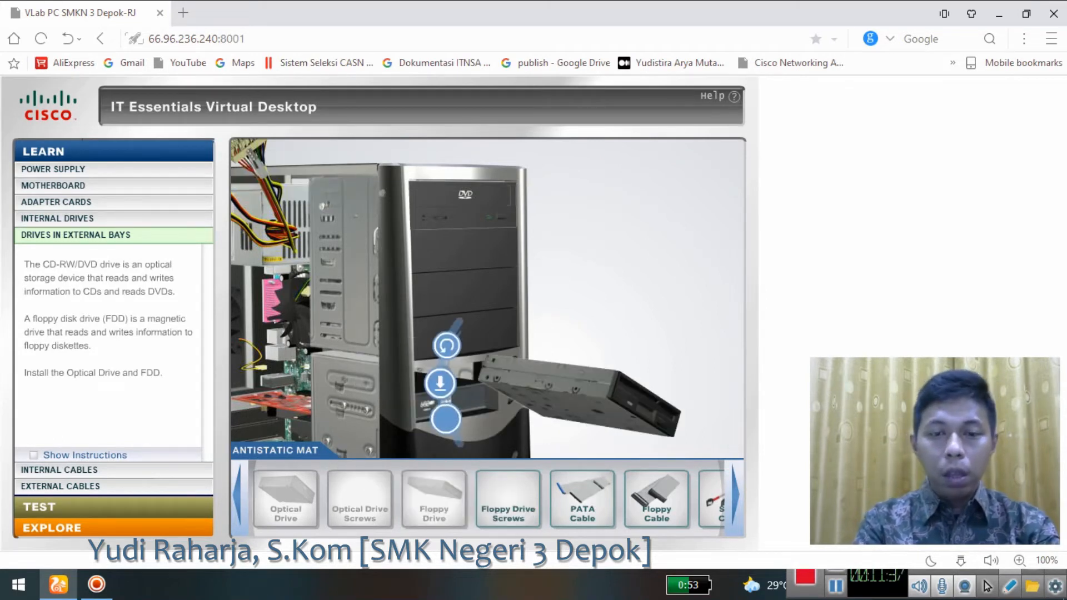
click(446, 419)
click(441, 383)
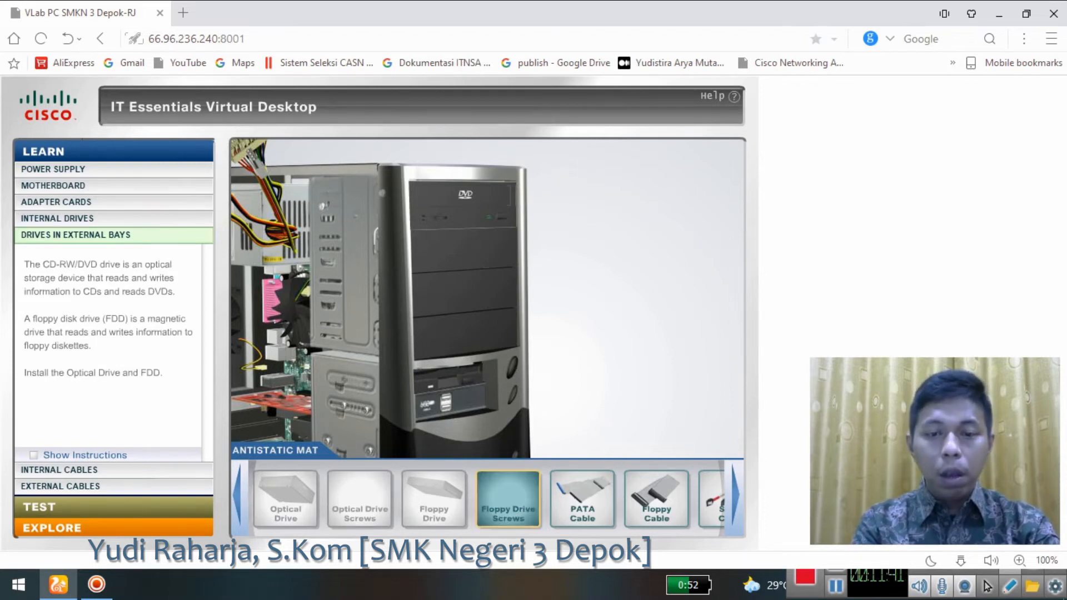
click(508, 498)
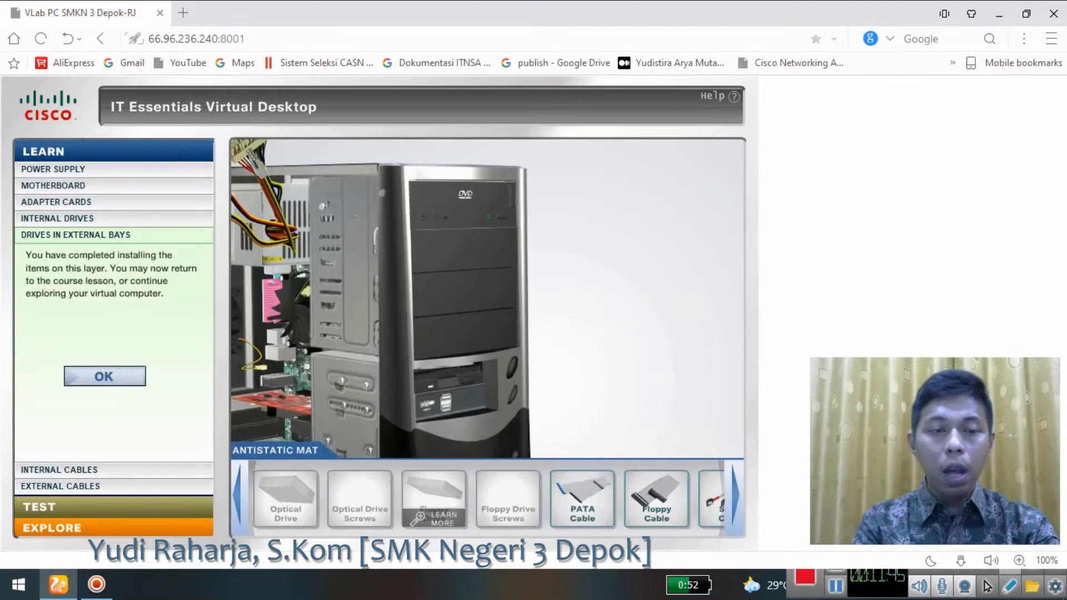
click(105, 377)
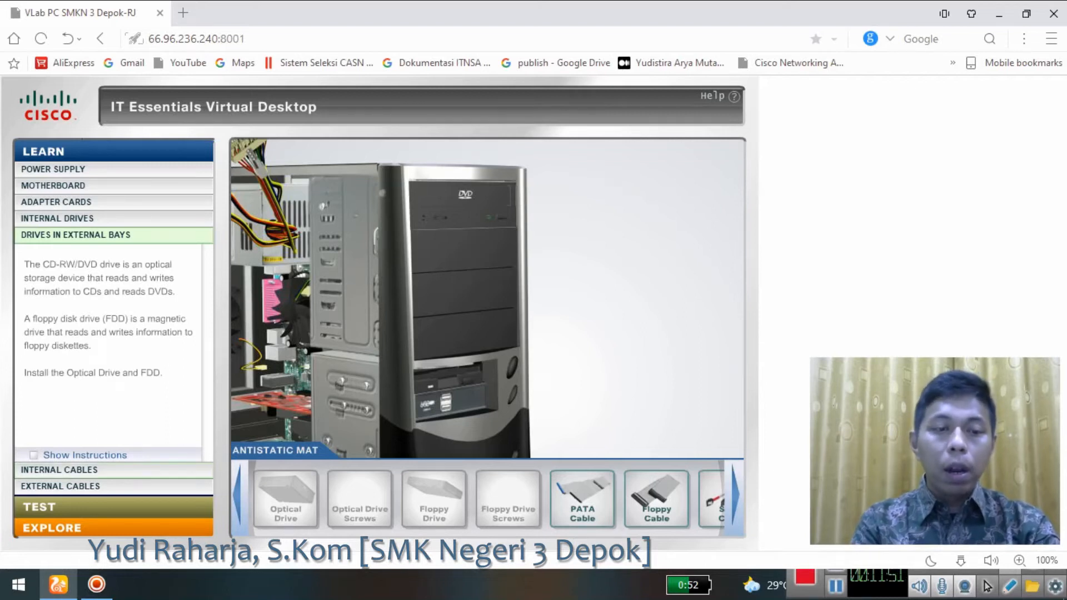
Open the internal cables layer and connect the 20-pin ATX power connector to the motherboard, rotating it to match the socket.
click(60, 470)
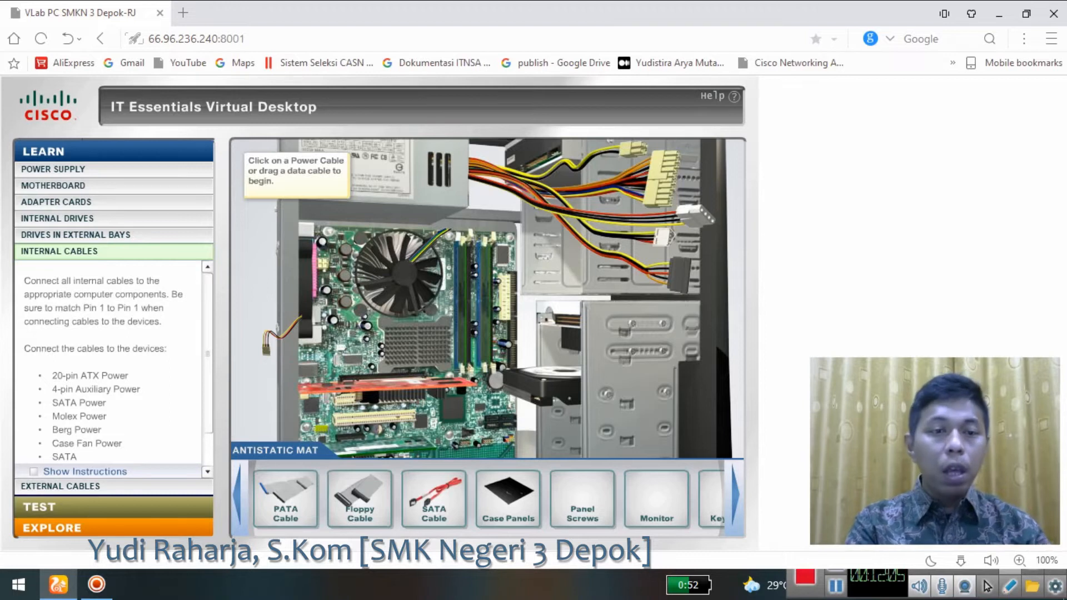
click(662, 179)
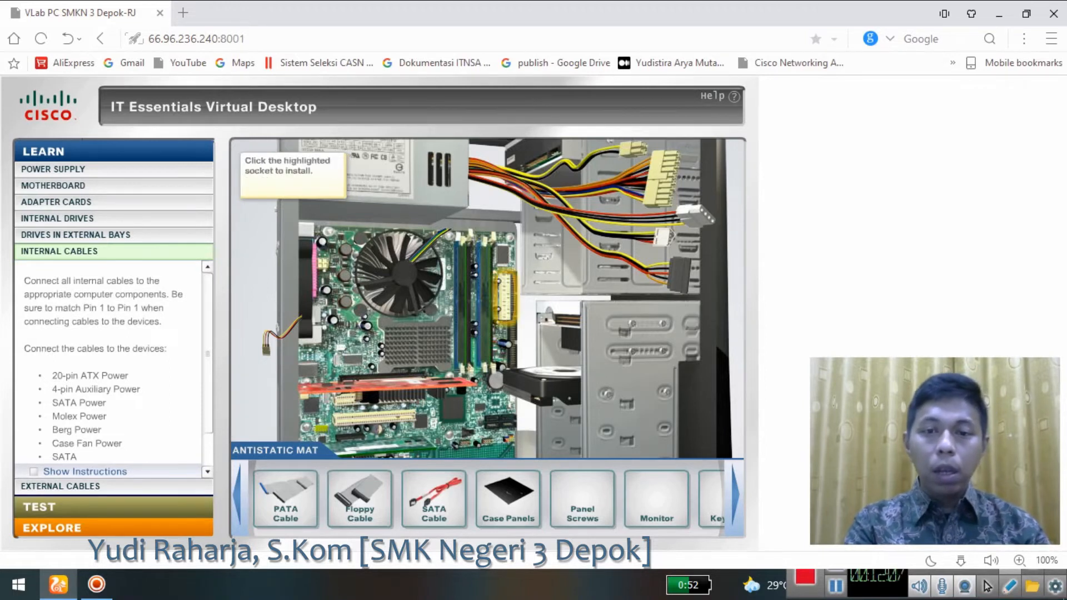
click(506, 298)
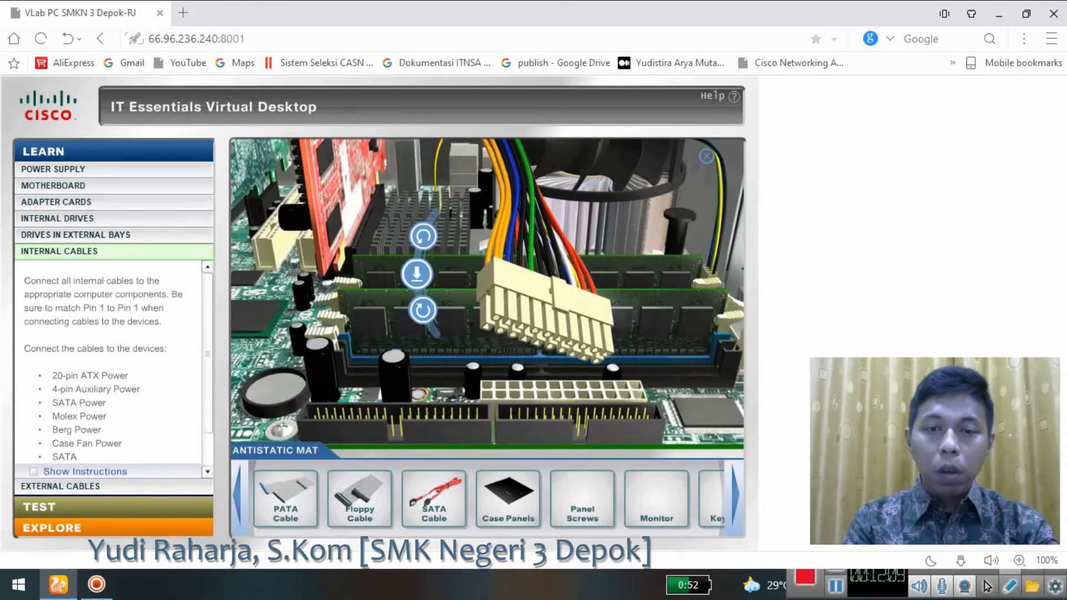
click(424, 236)
click(423, 236)
click(423, 236)
click(424, 237)
click(424, 236)
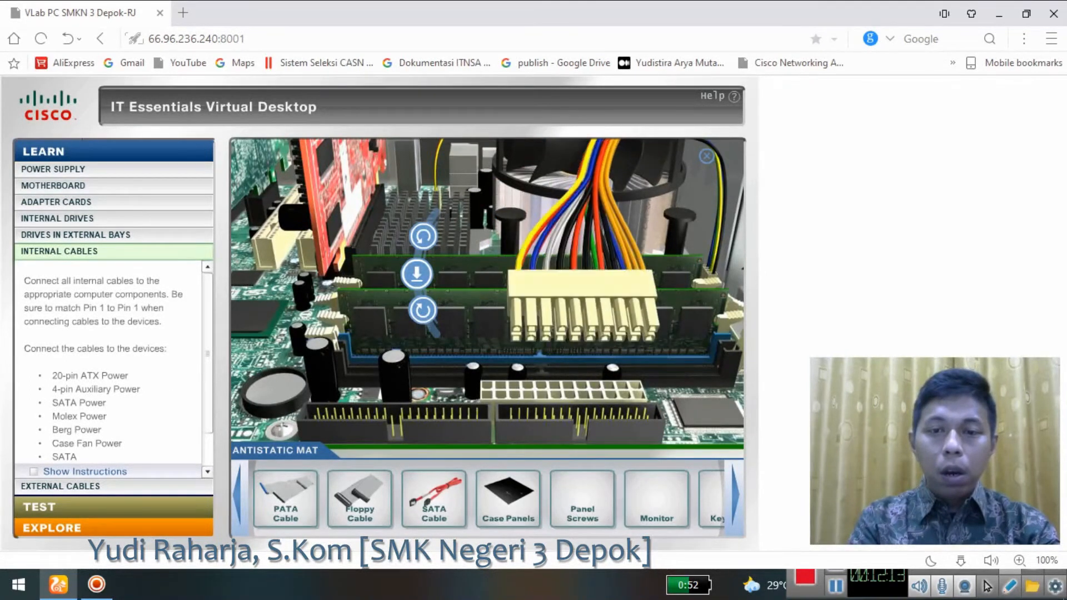
click(417, 274)
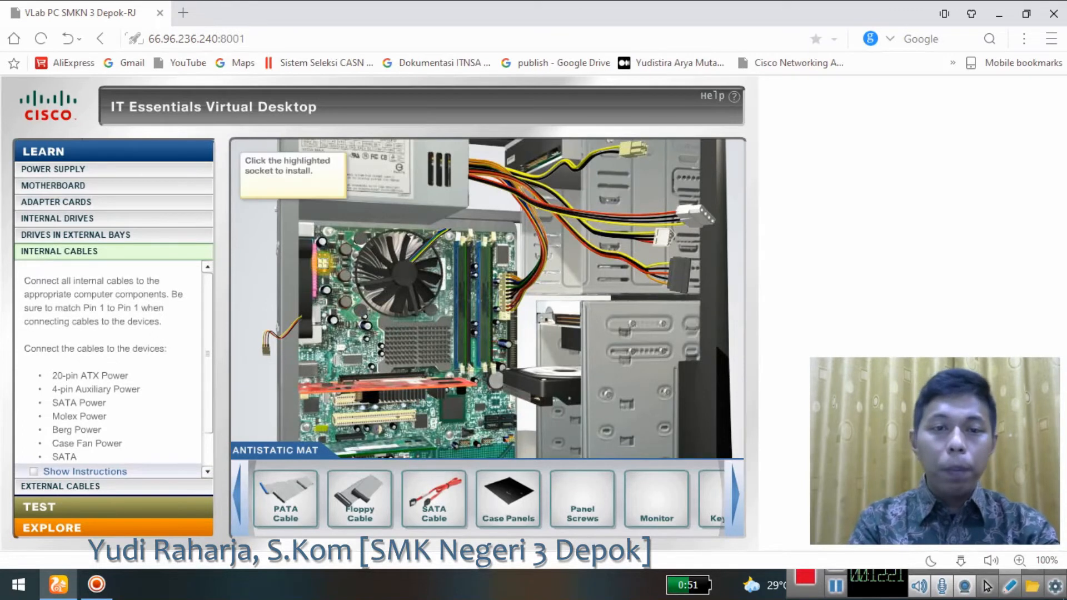
Connect the 4-pin auxiliary power connector to the motherboard, rotating it to fit, and the SATA power cable to the hard disk drive.
click(322, 264)
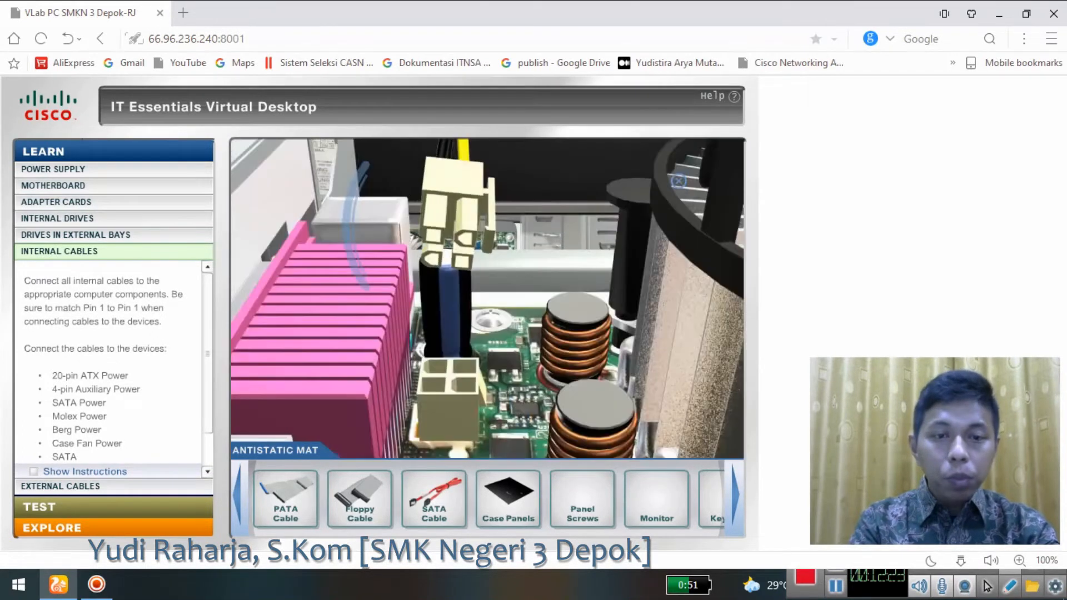
click(352, 263)
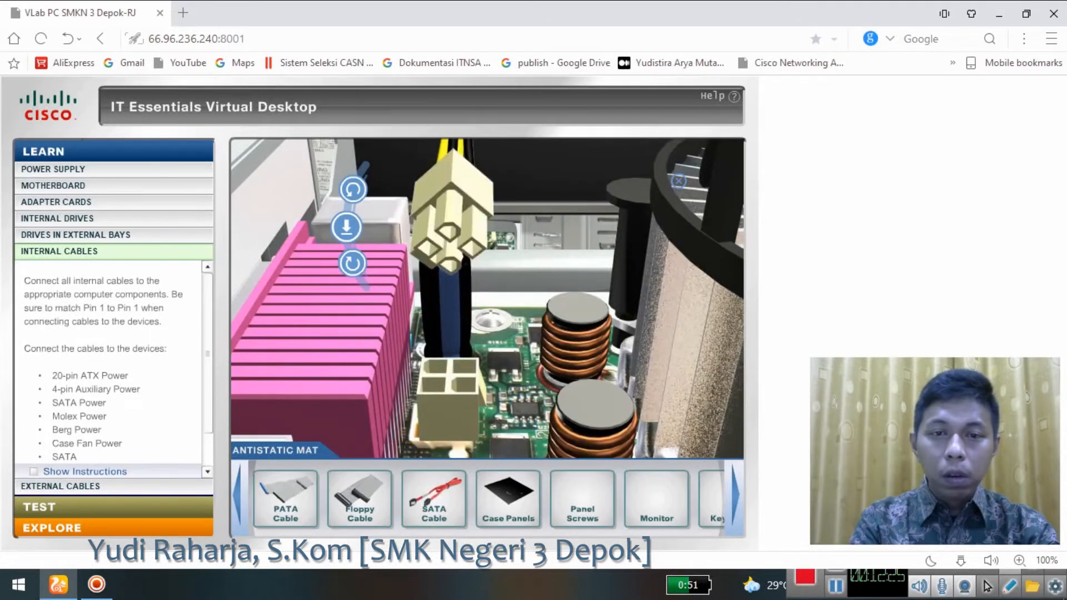
click(347, 227)
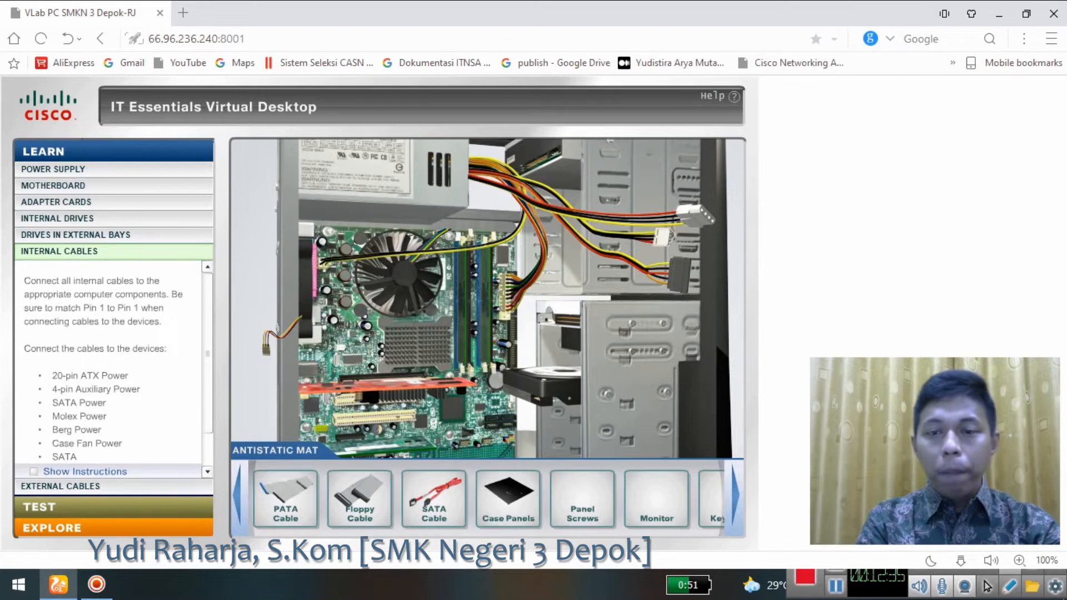
click(679, 275)
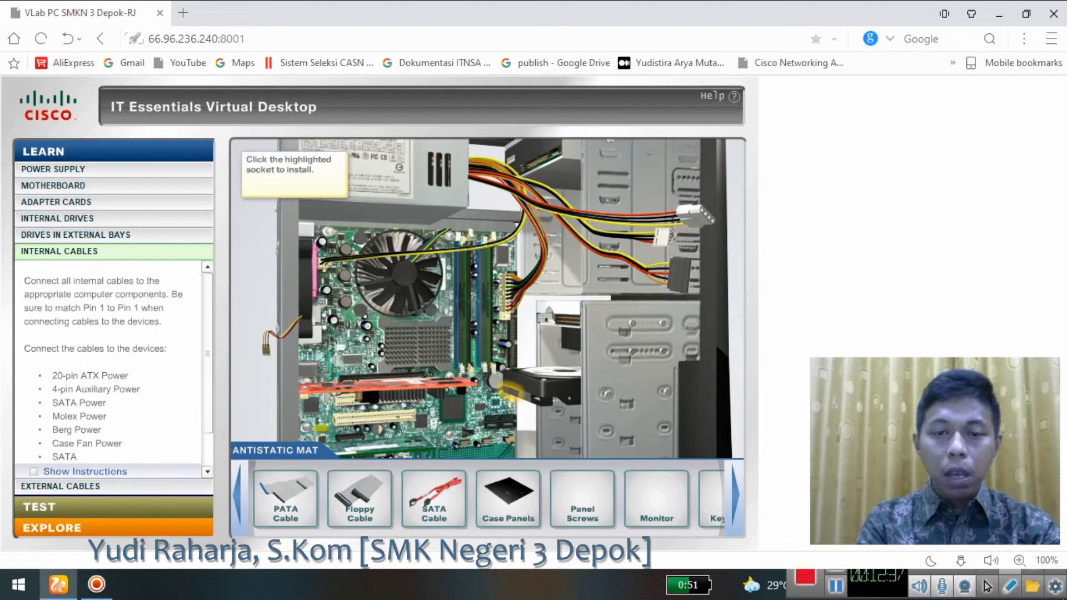
click(512, 392)
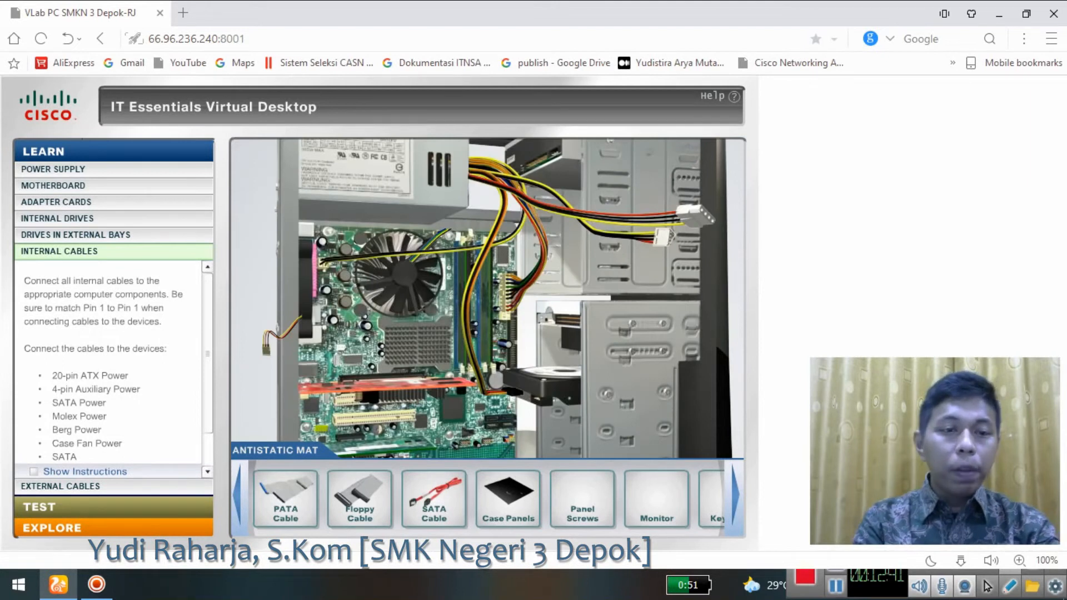
Connect the Berg power cable to the floppy drive and the Molex power cable to the optical drive.
scroll(111, 361, down, 1)
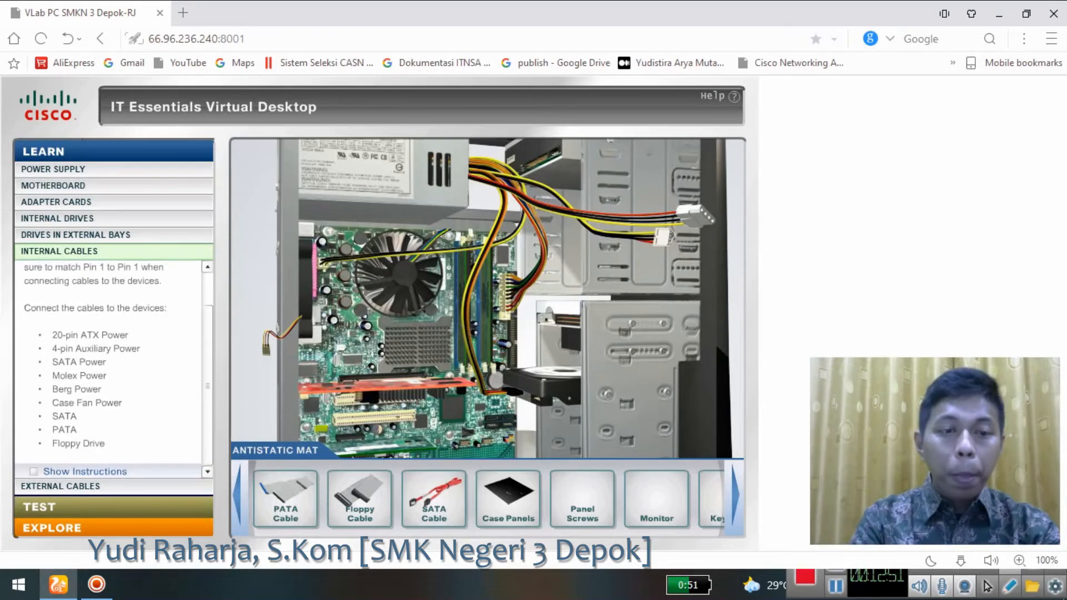
click(670, 236)
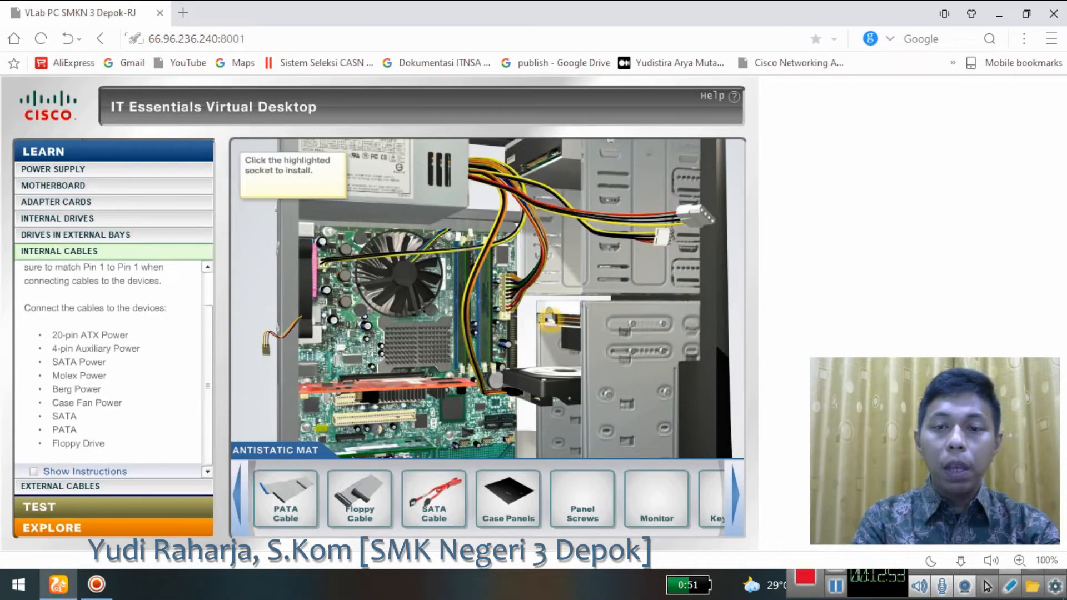
click(549, 320)
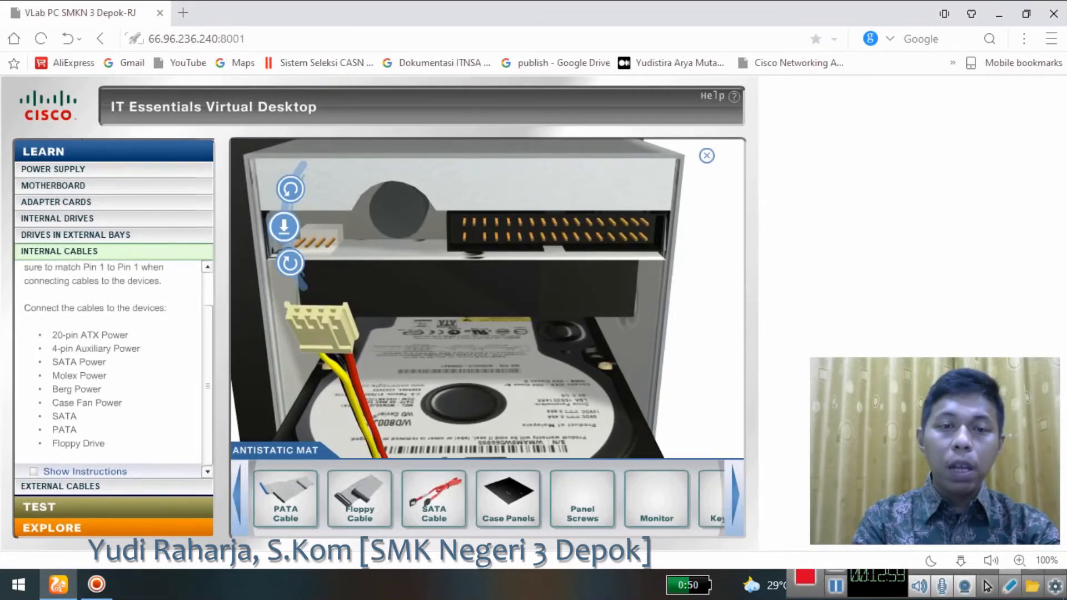
click(284, 227)
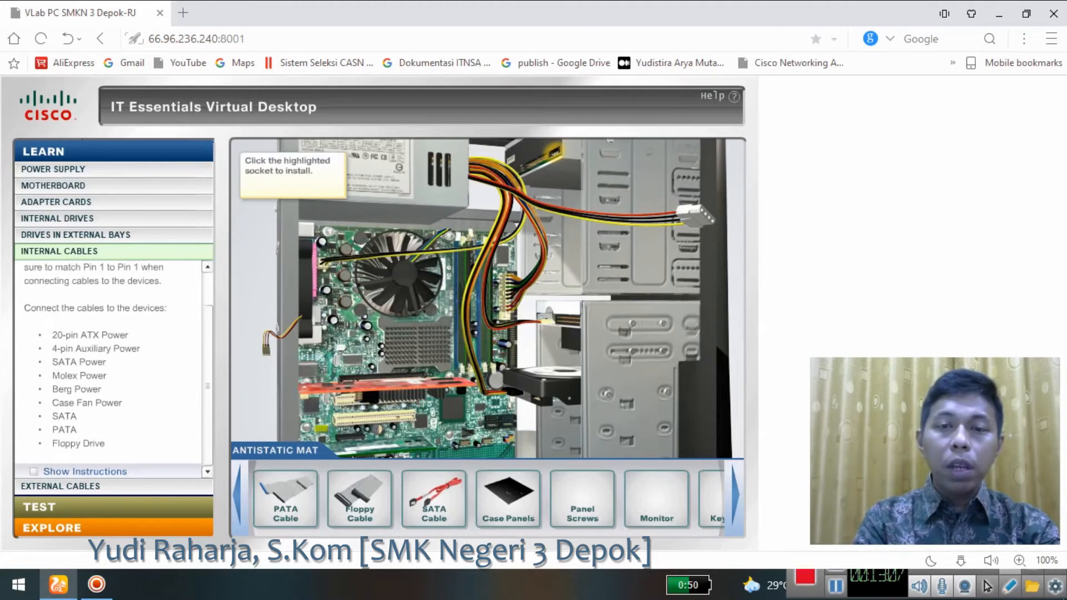
click(555, 152)
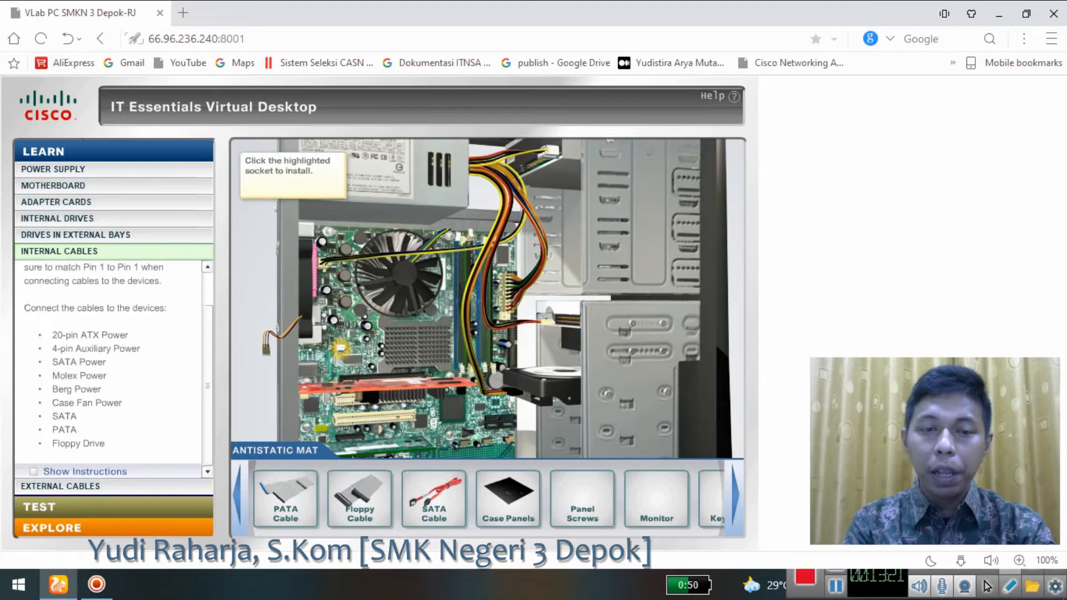
Rotate the case fan power connector to align with its motherboard header and plug it in.
click(341, 349)
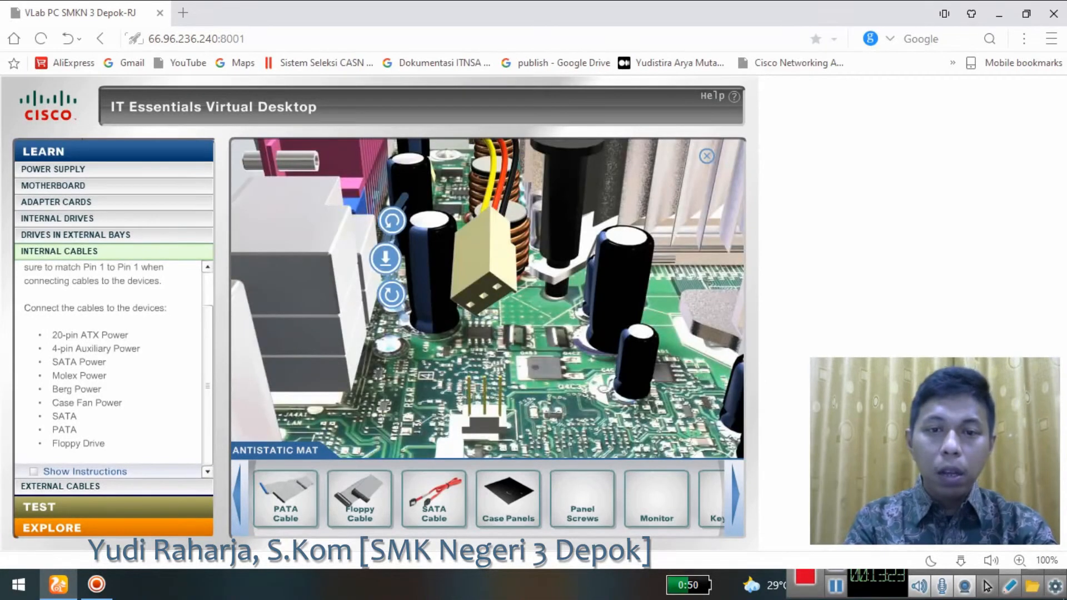
click(392, 295)
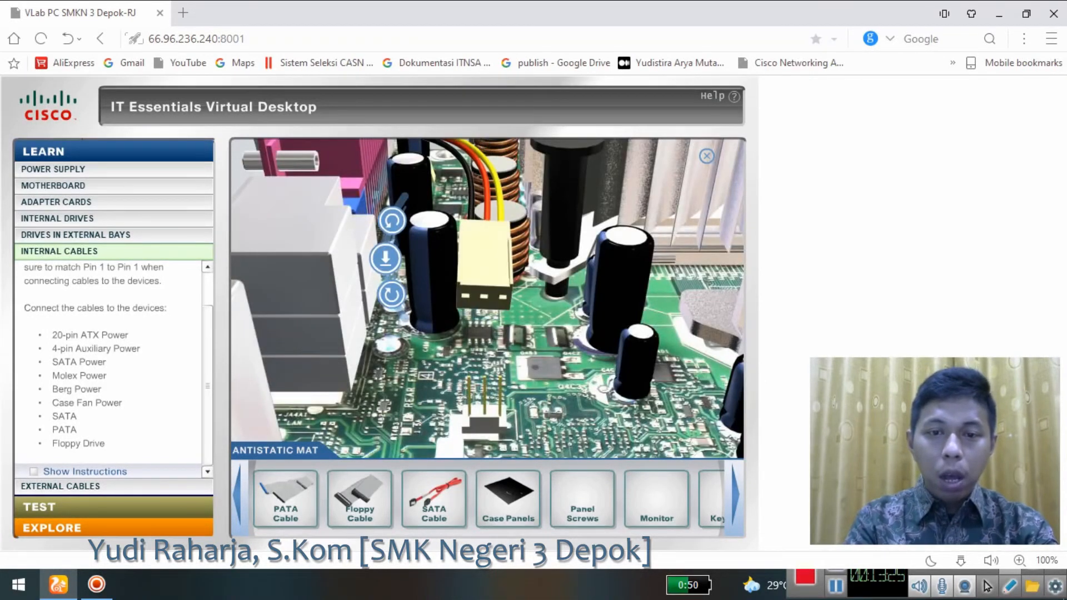
click(386, 258)
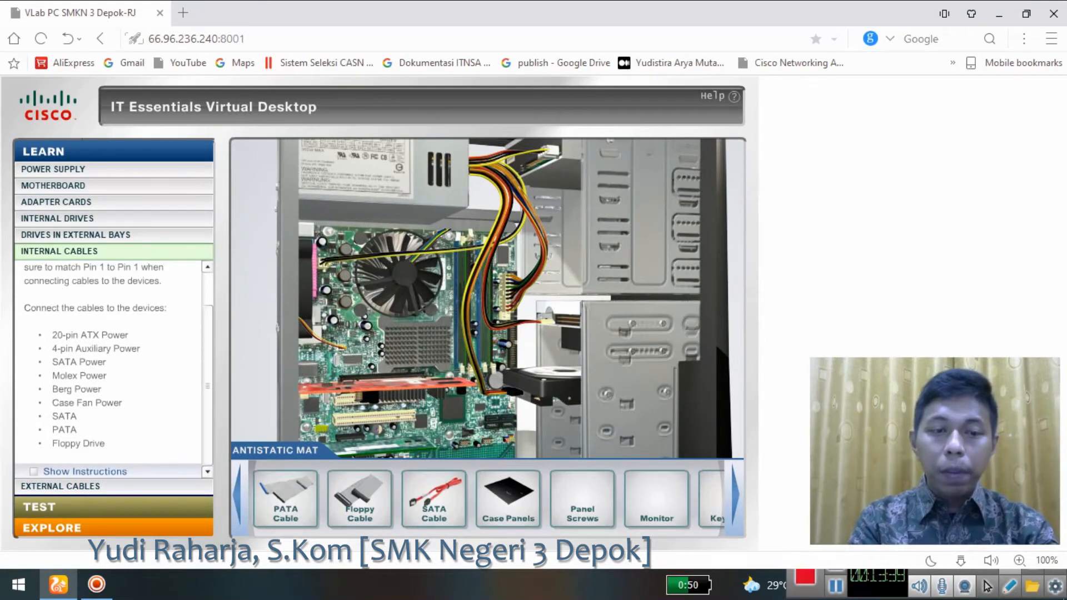
Connect the SATA cable between the motherboard and the hard disk drive, and the PATA cable between the motherboard and the optical drive.
click(434, 498)
drag(435, 496, 463, 349)
drag(435, 496, 529, 379)
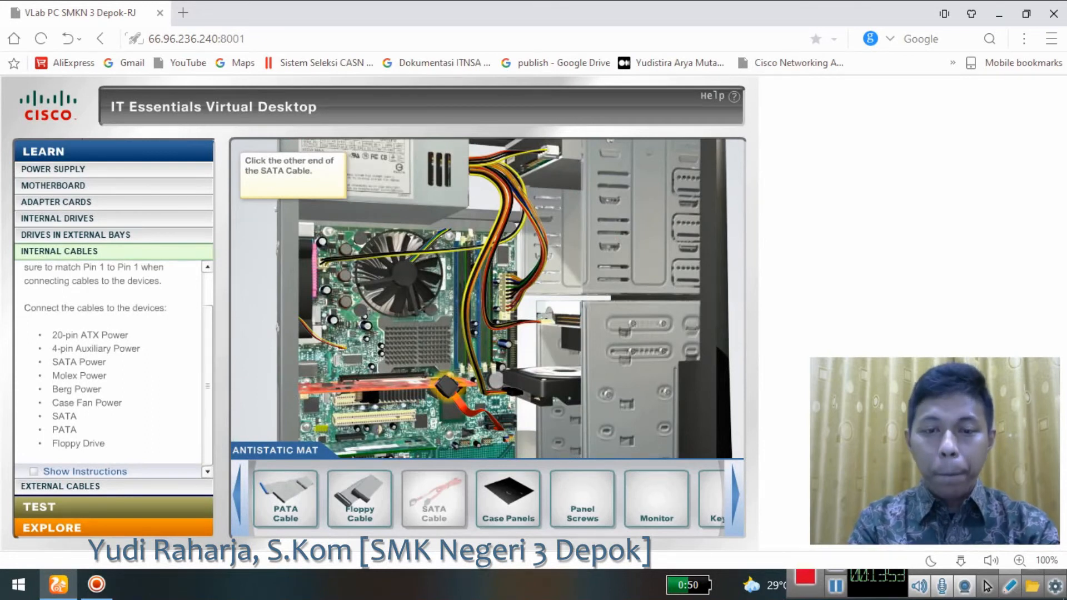
click(448, 388)
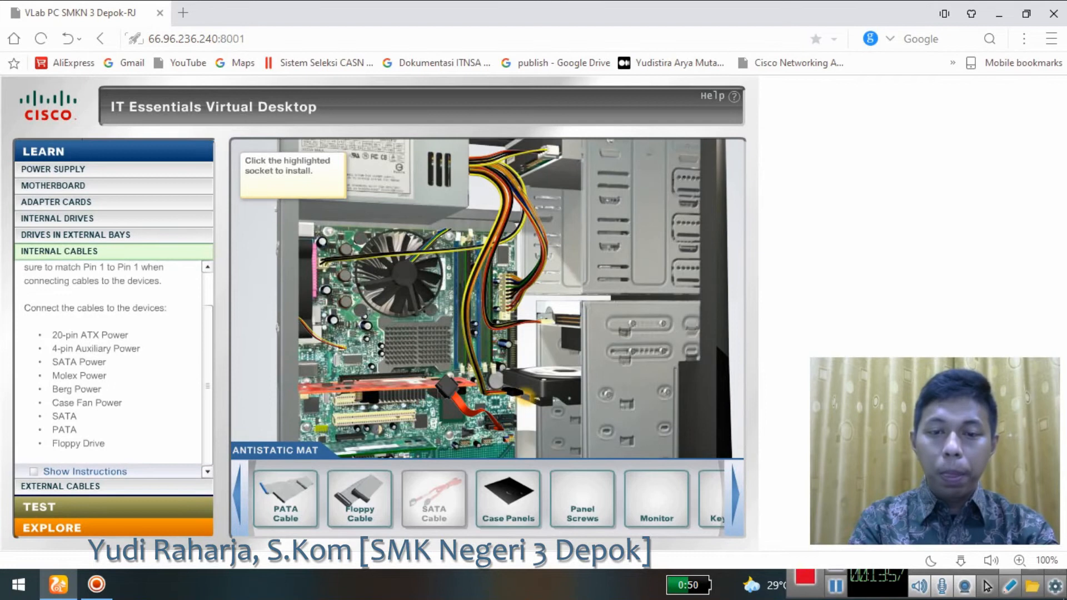
click(528, 396)
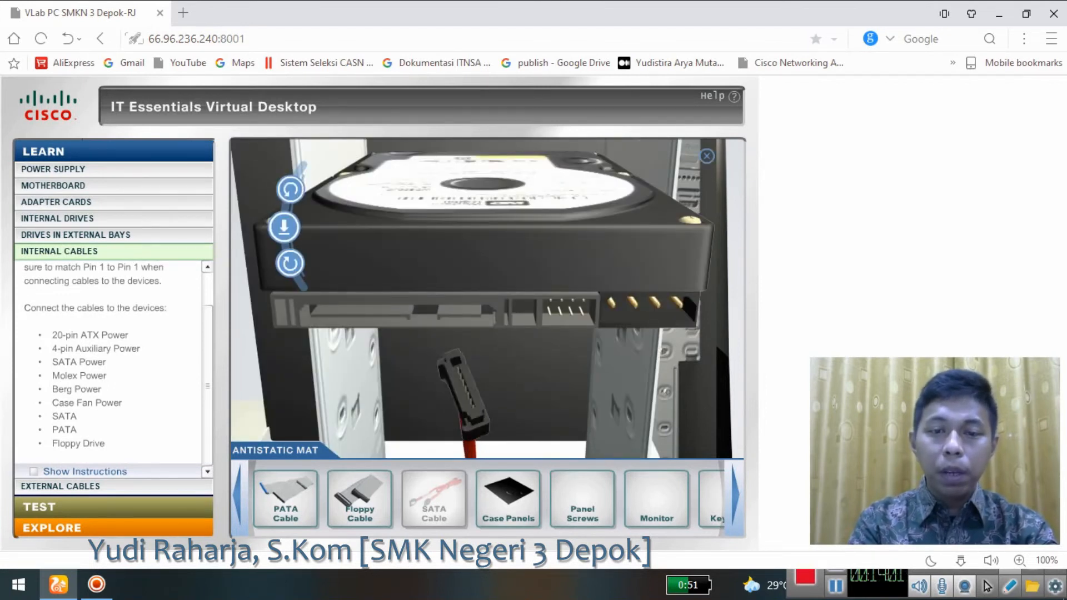
click(284, 228)
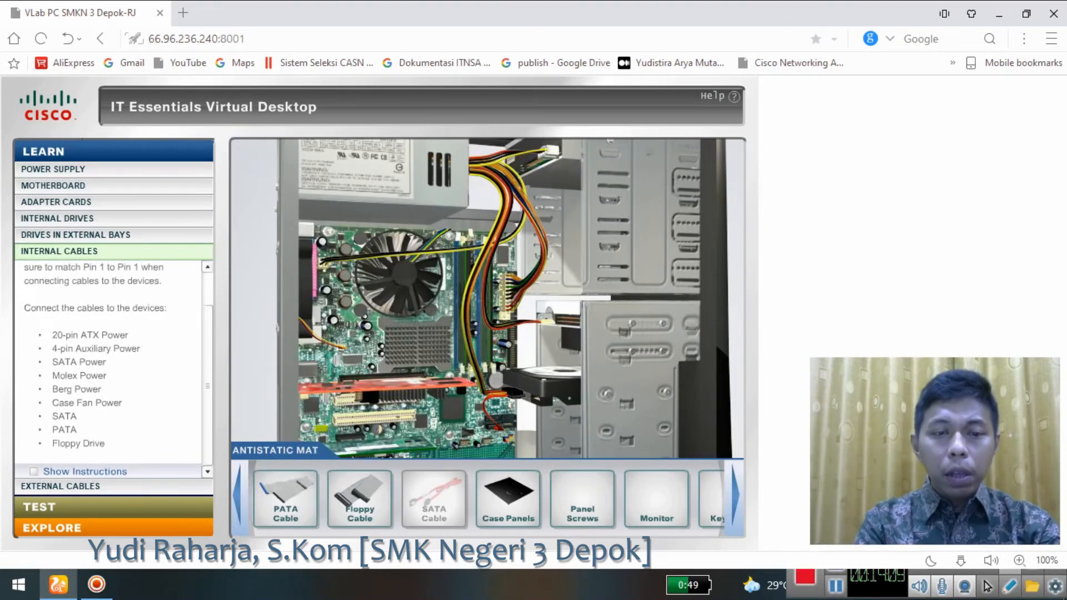
drag(284, 495, 498, 285)
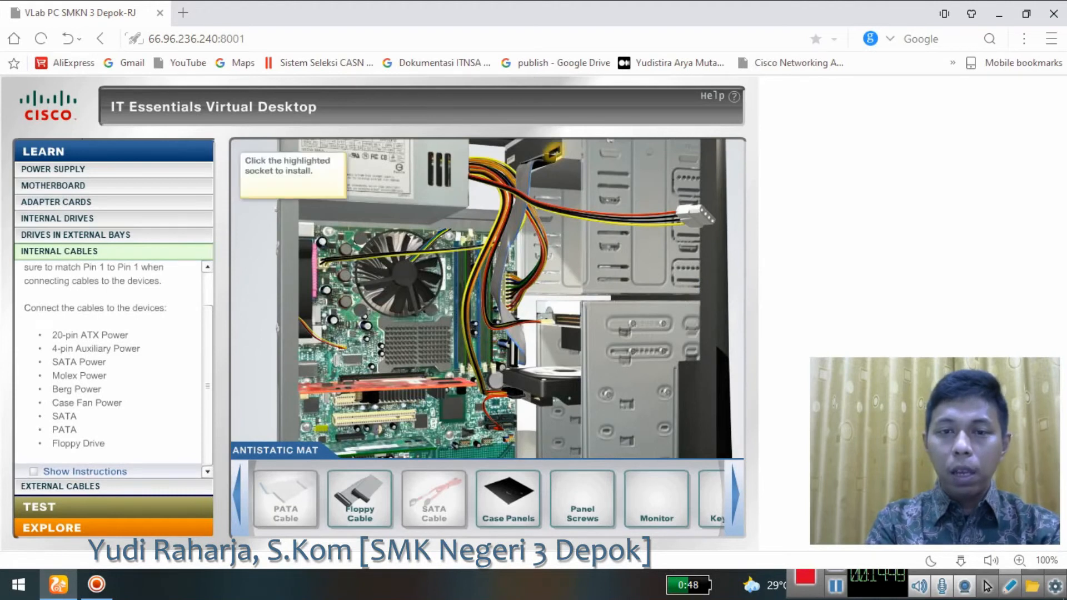
click(553, 153)
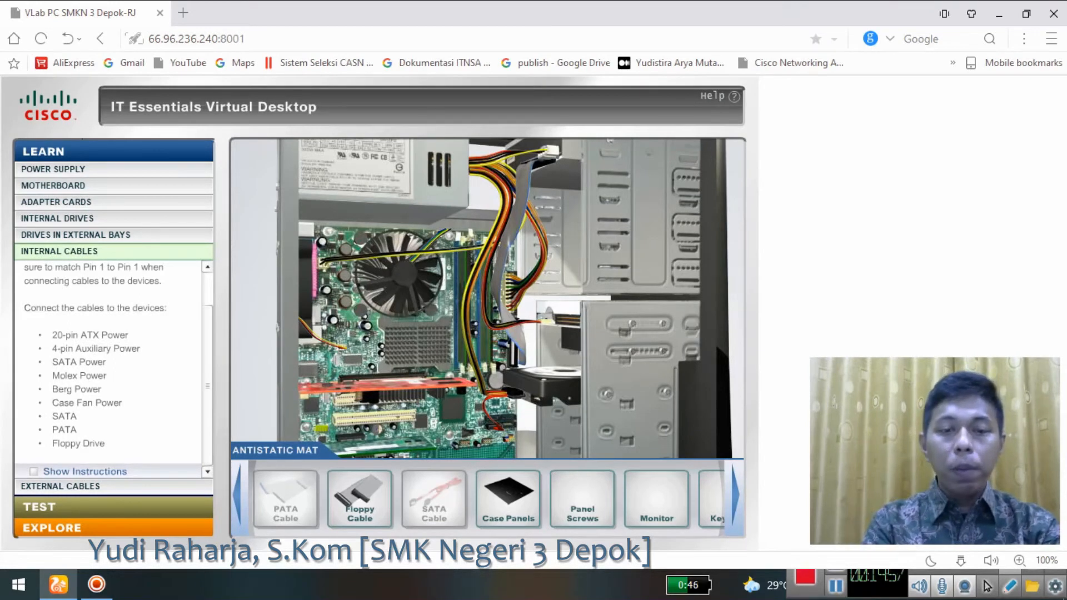
Connect the floppy cable between the motherboard and the floppy drive, rotating the connector to match pin 1, and complete the internal cables layer.
drag(361, 494, 550, 289)
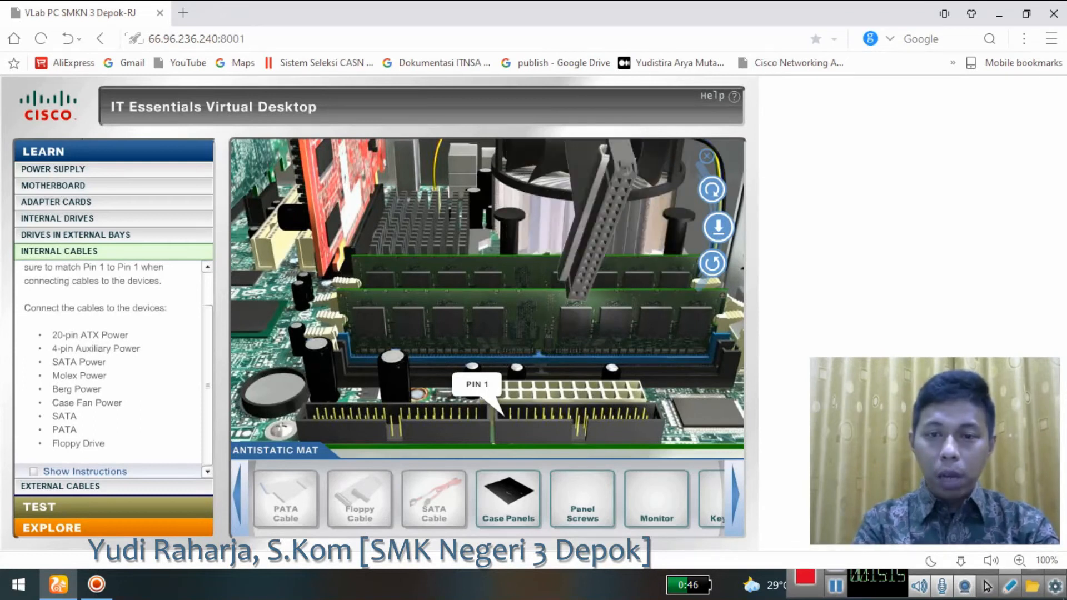
click(712, 189)
click(718, 227)
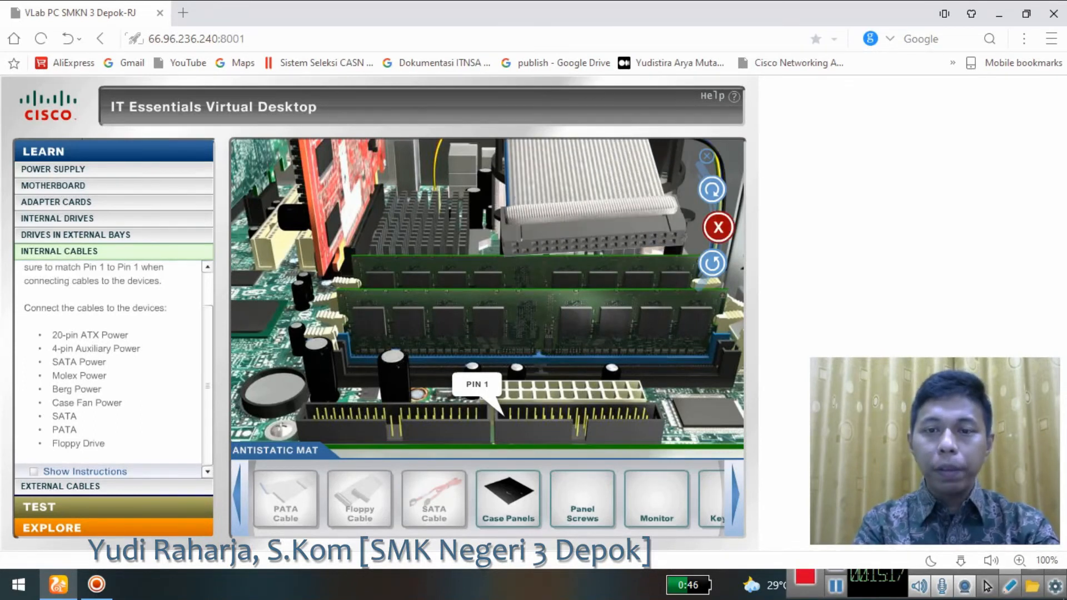
click(712, 190)
click(719, 227)
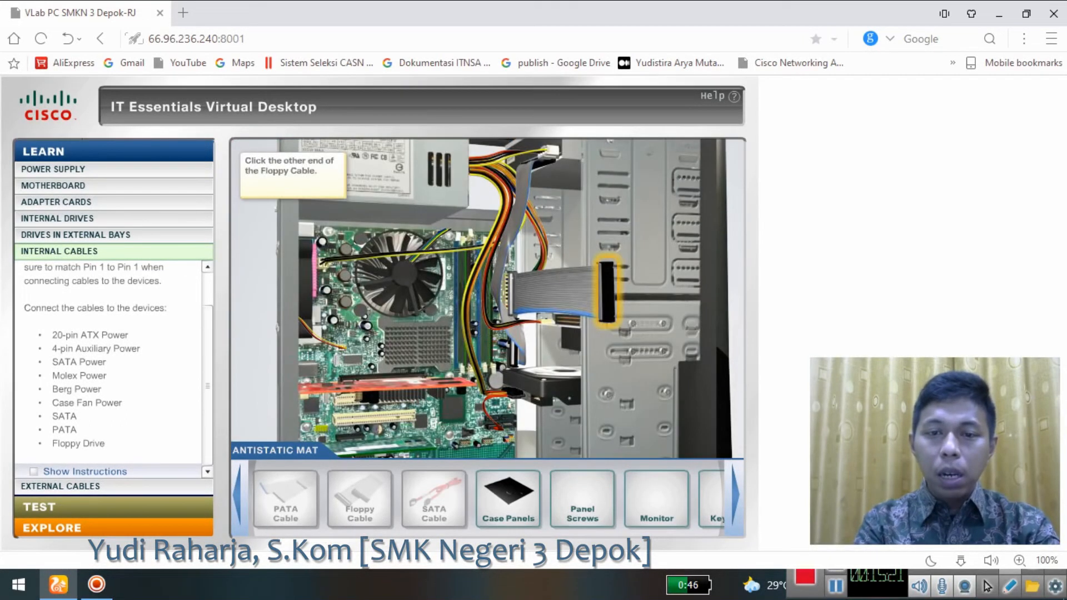
click(607, 292)
click(568, 320)
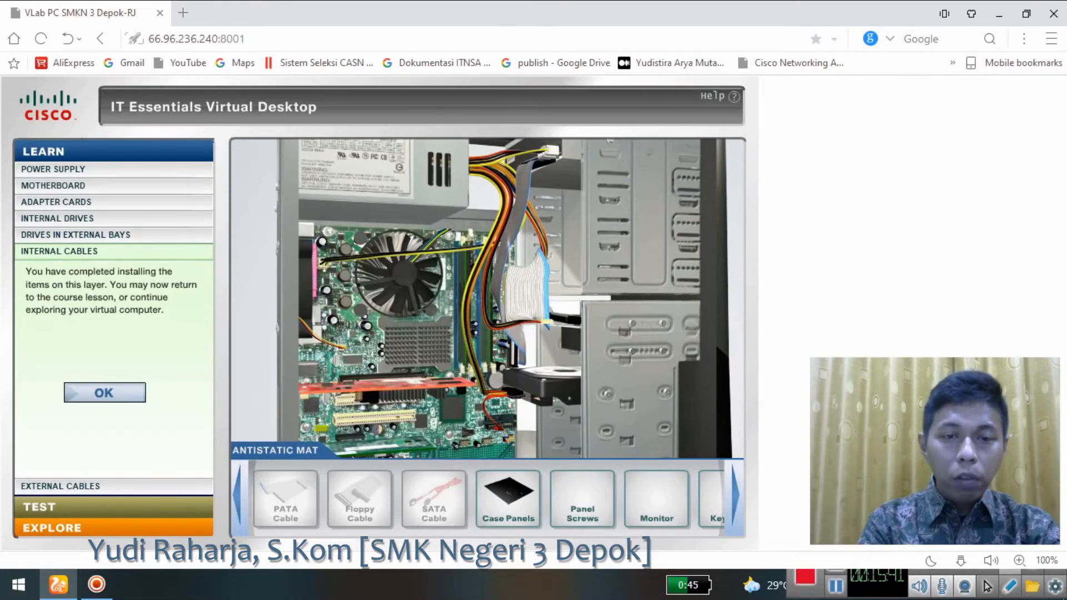
click(104, 393)
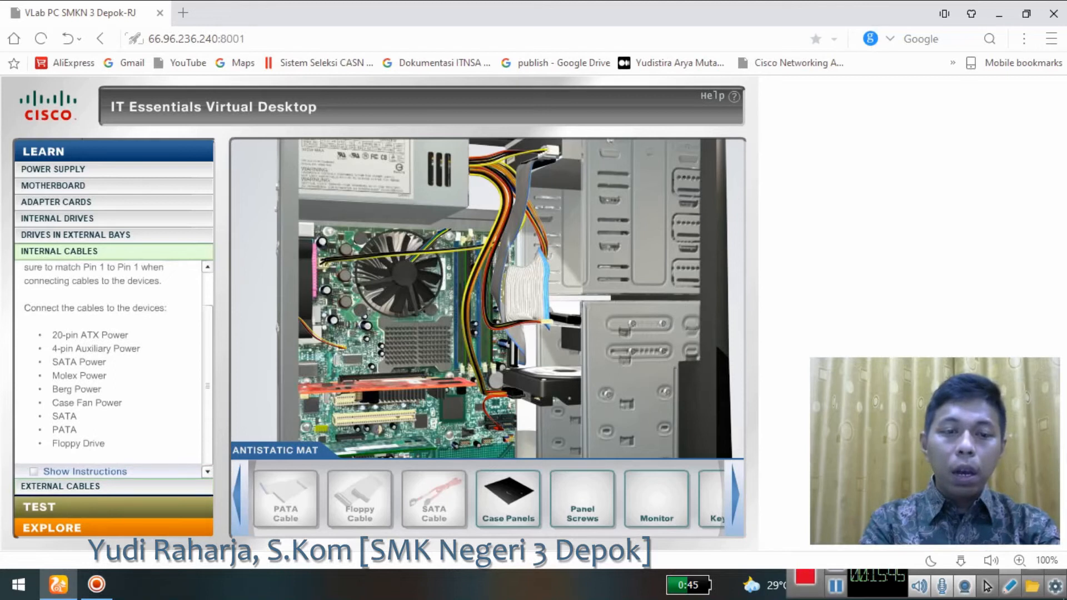
Open the external cables layer, attach the case panels and secure them with the panel screws.
click(61, 487)
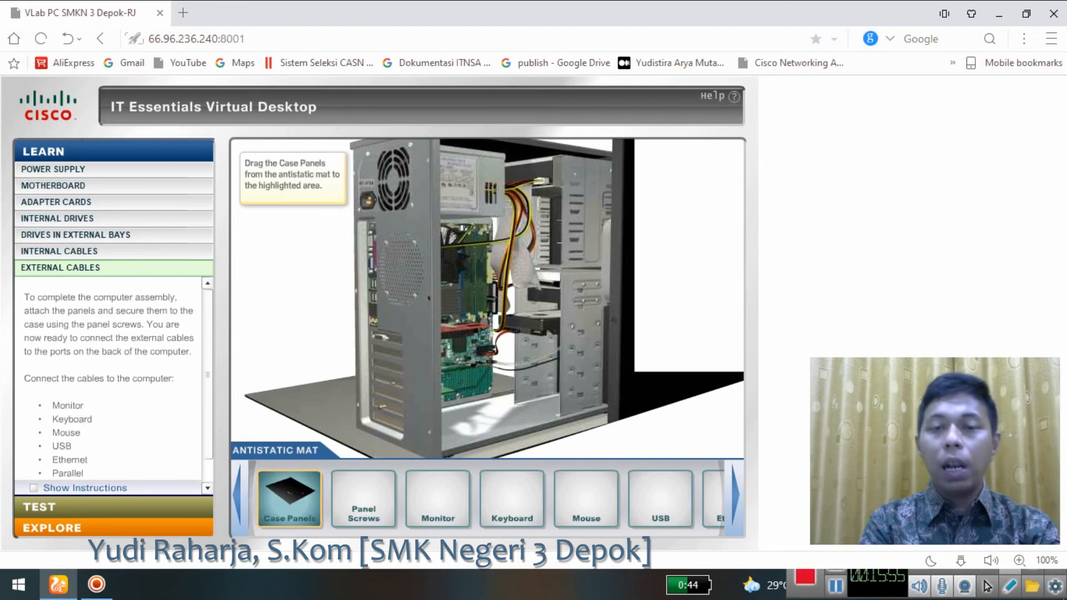
drag(289, 497, 571, 275)
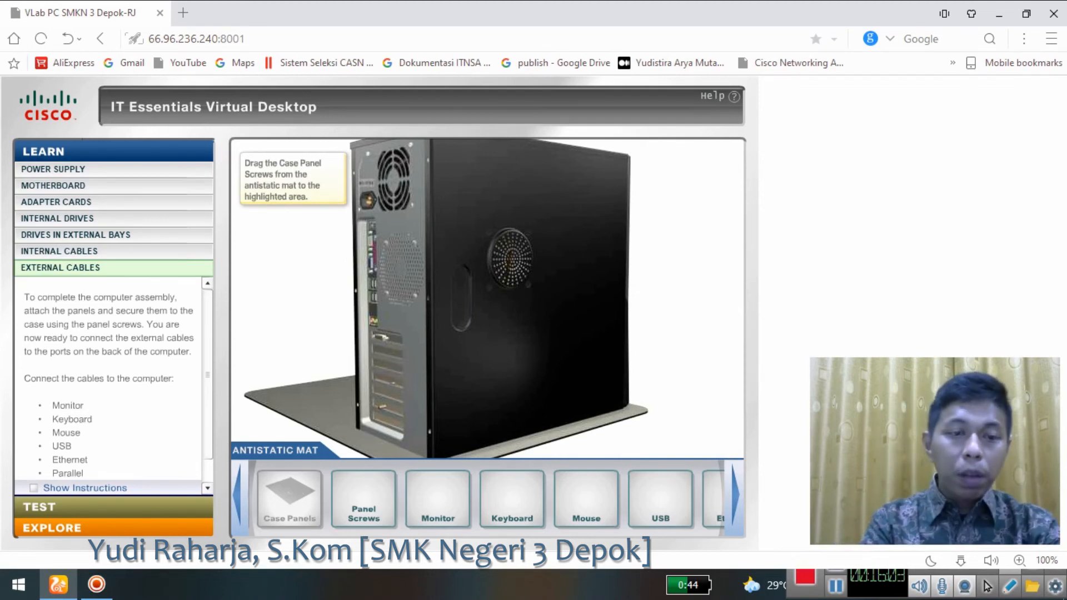
scroll(108, 378, down, 2)
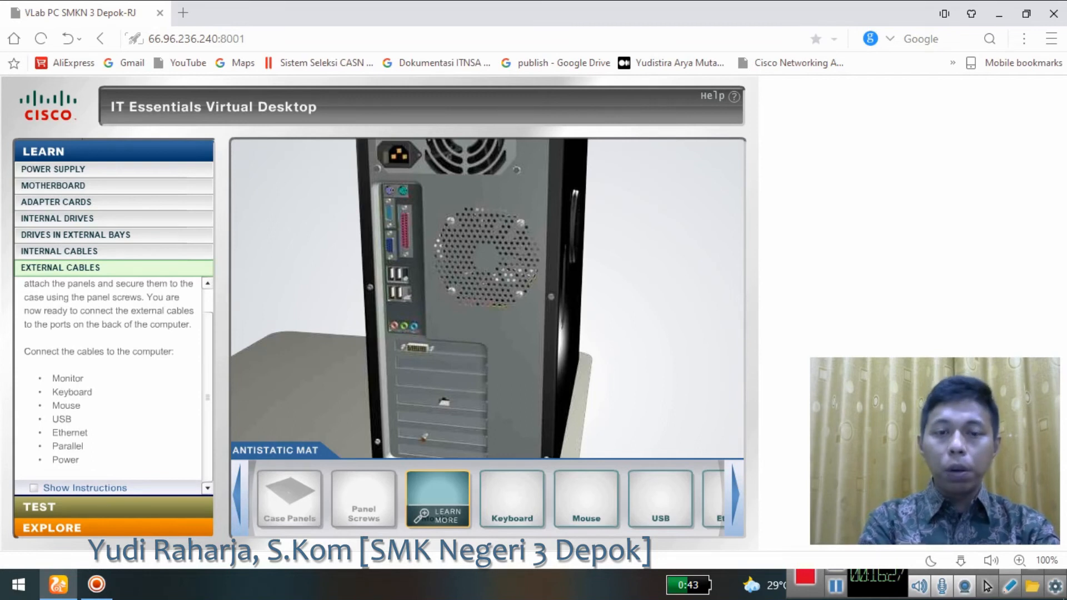
Connect the monitor cable to the video adapter port and the keyboard to the purple PS/2 port.
click(425, 515)
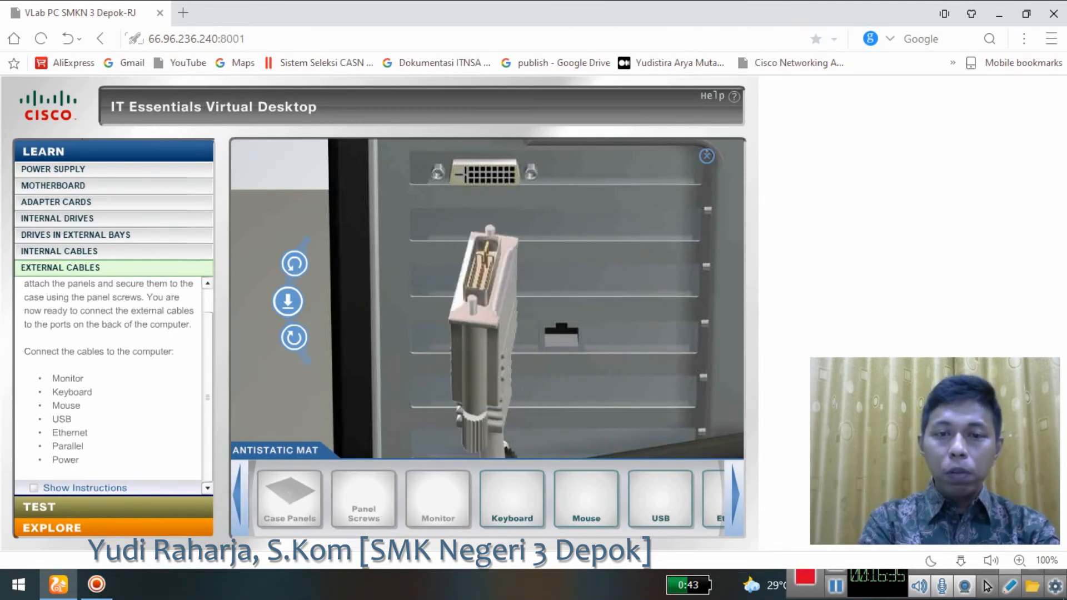
click(288, 302)
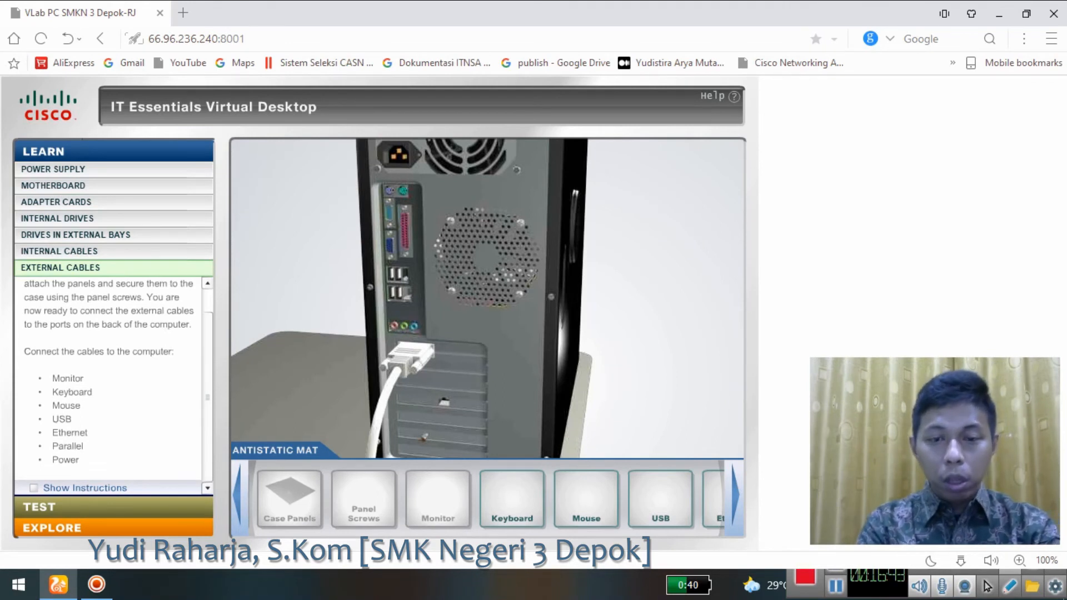
mouse_move(512, 492)
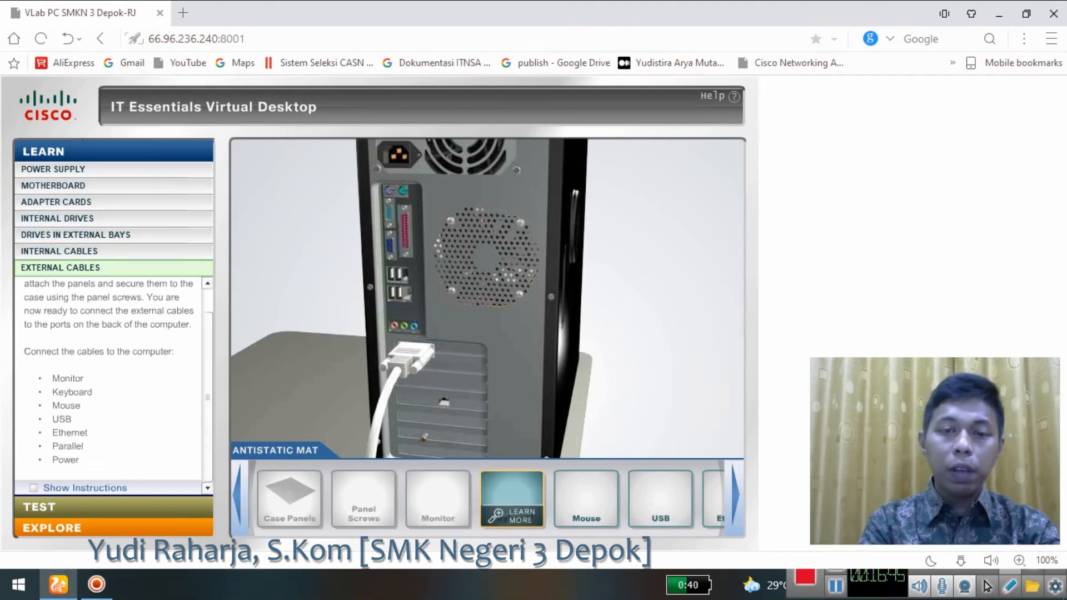
click(512, 516)
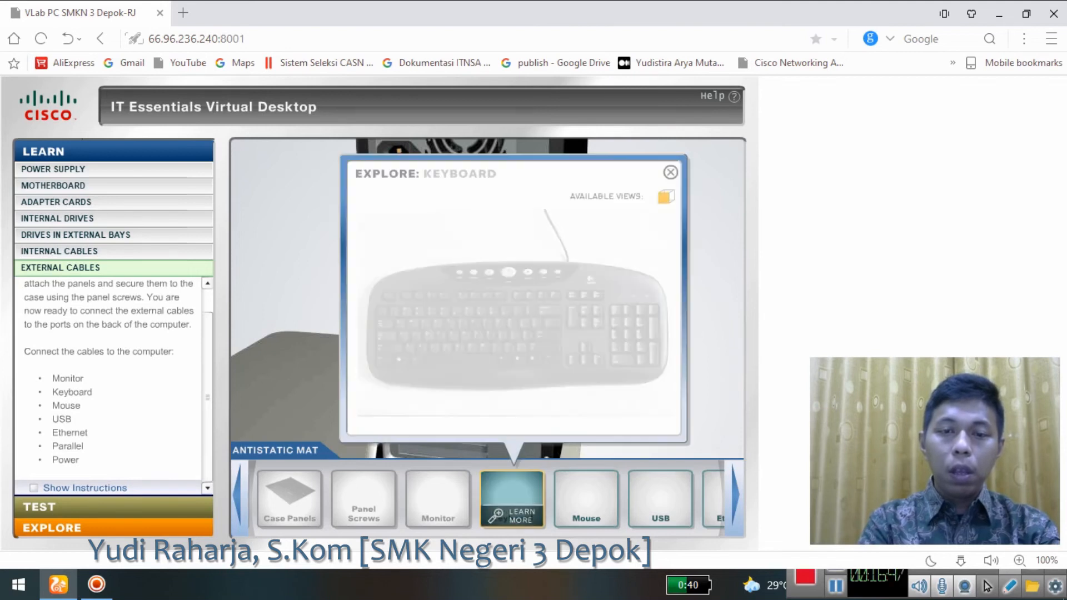
click(670, 172)
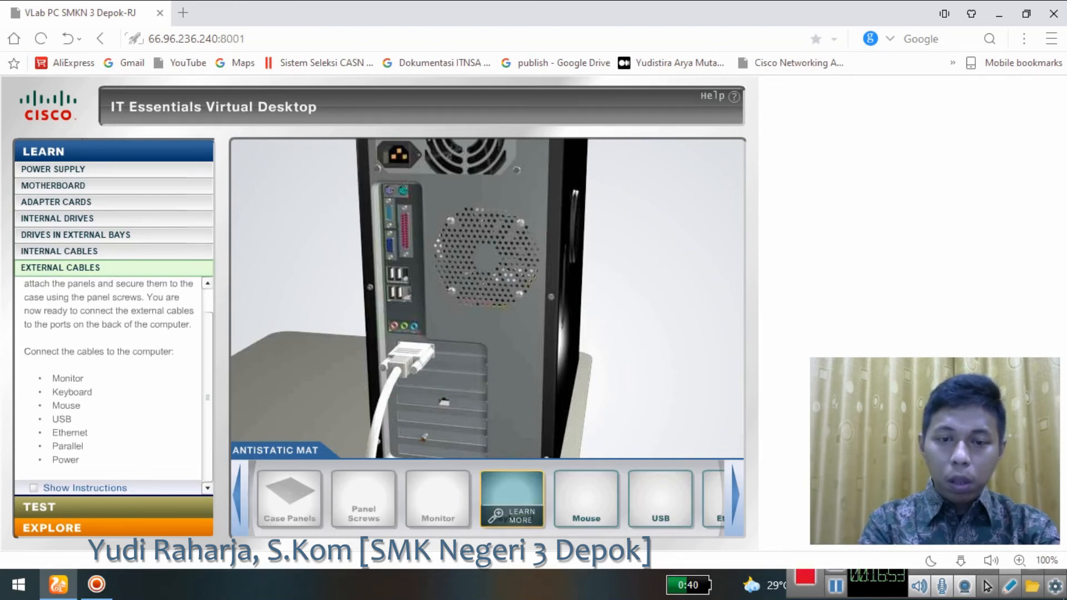
click(512, 490)
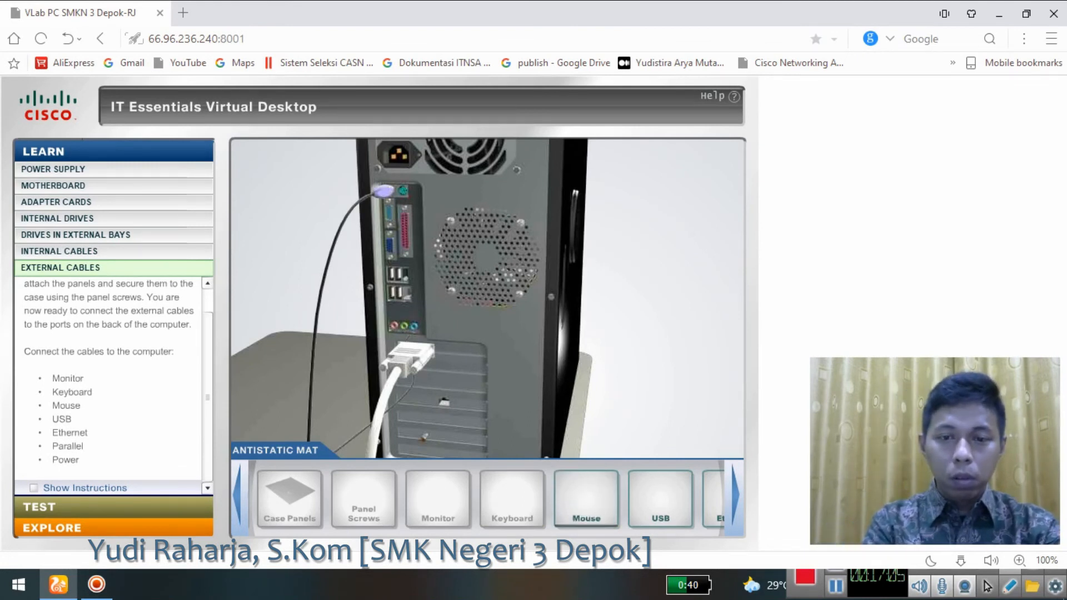
Connect the mouse to the green PS/2 port and the USB cable to the highlighted USB port, rotating the USB plug to fit.
click(586, 499)
click(836, 585)
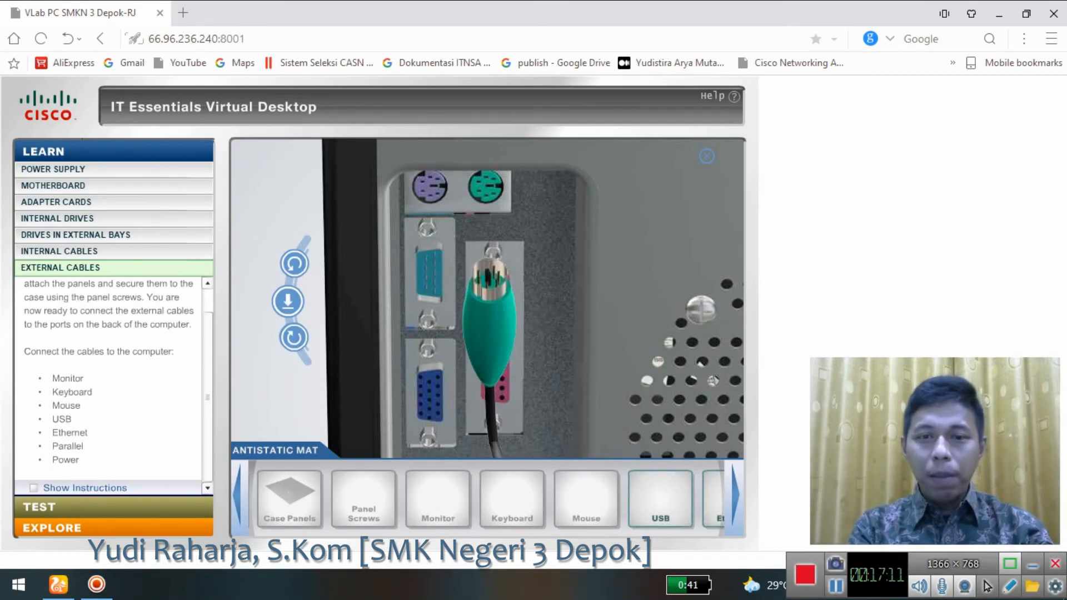
click(660, 490)
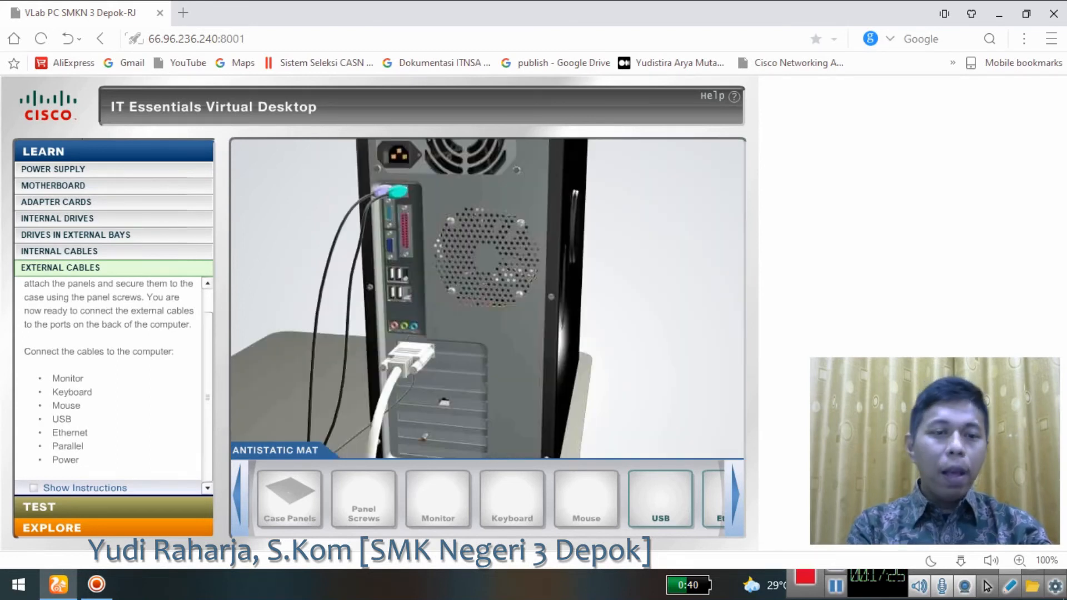
mouse_move(661, 499)
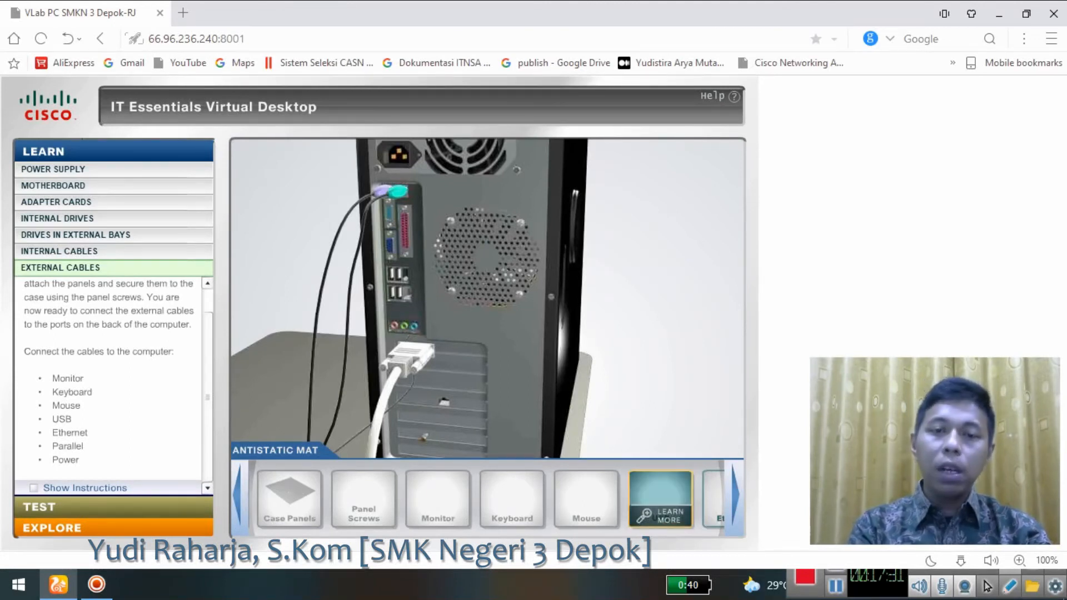
click(660, 499)
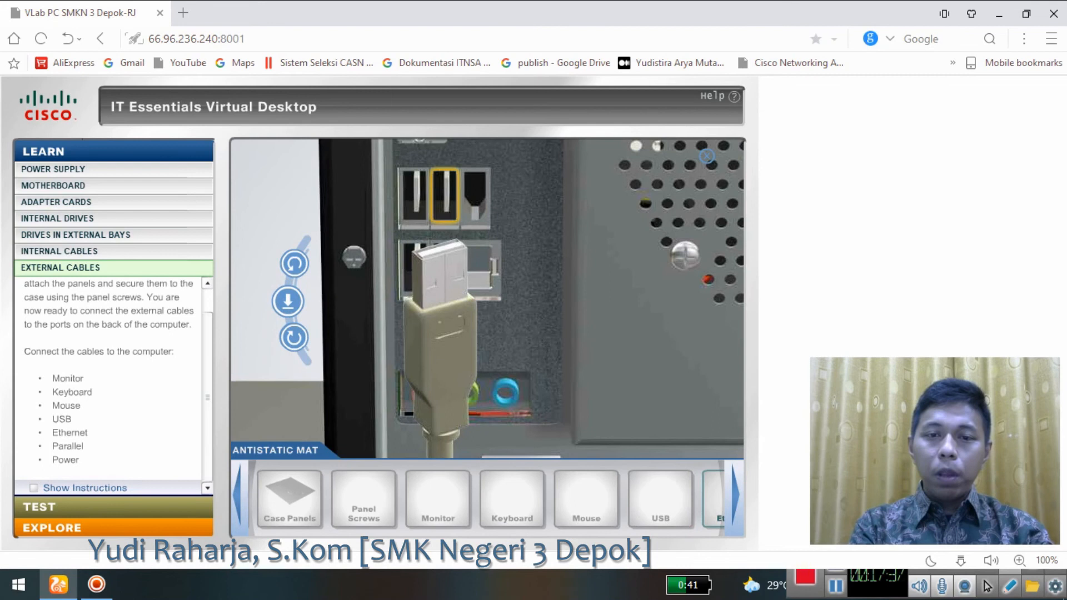
click(294, 264)
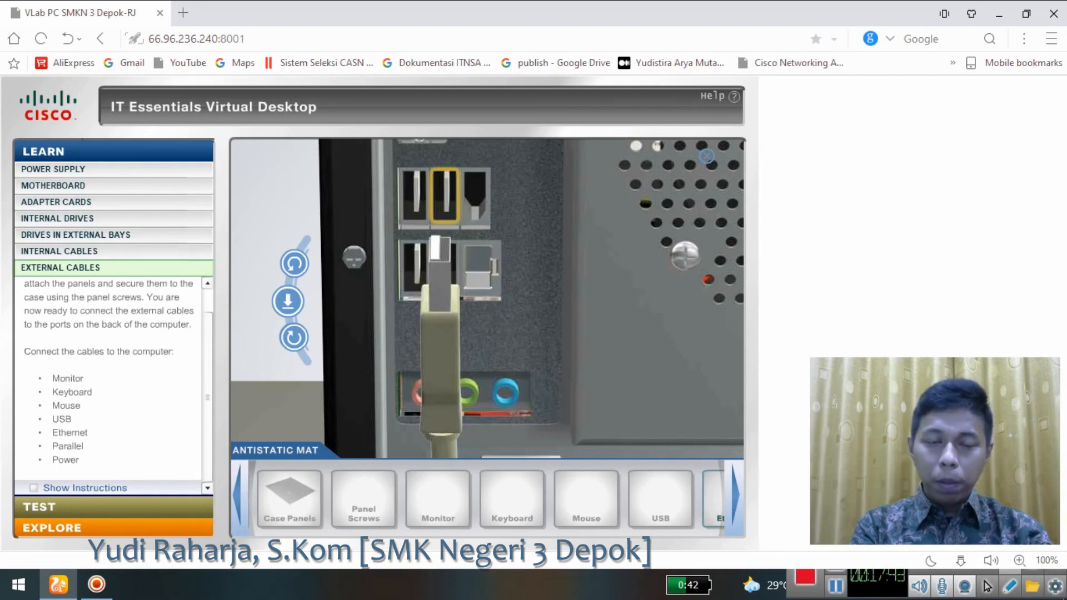
click(287, 301)
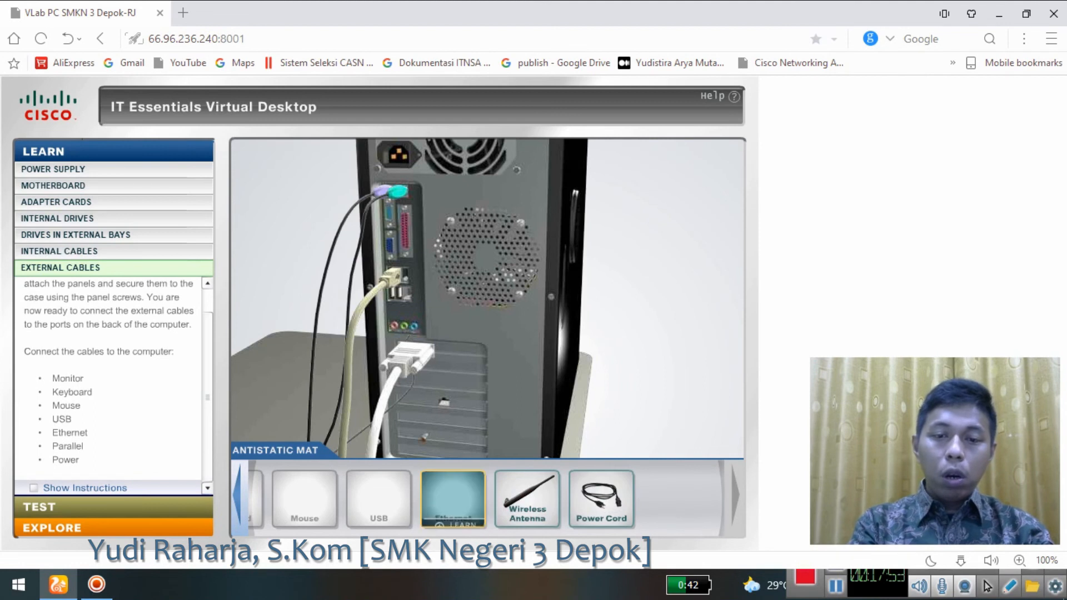
Plug the Ethernet cable into the network card and attach the wireless antenna to the wireless card.
click(453, 499)
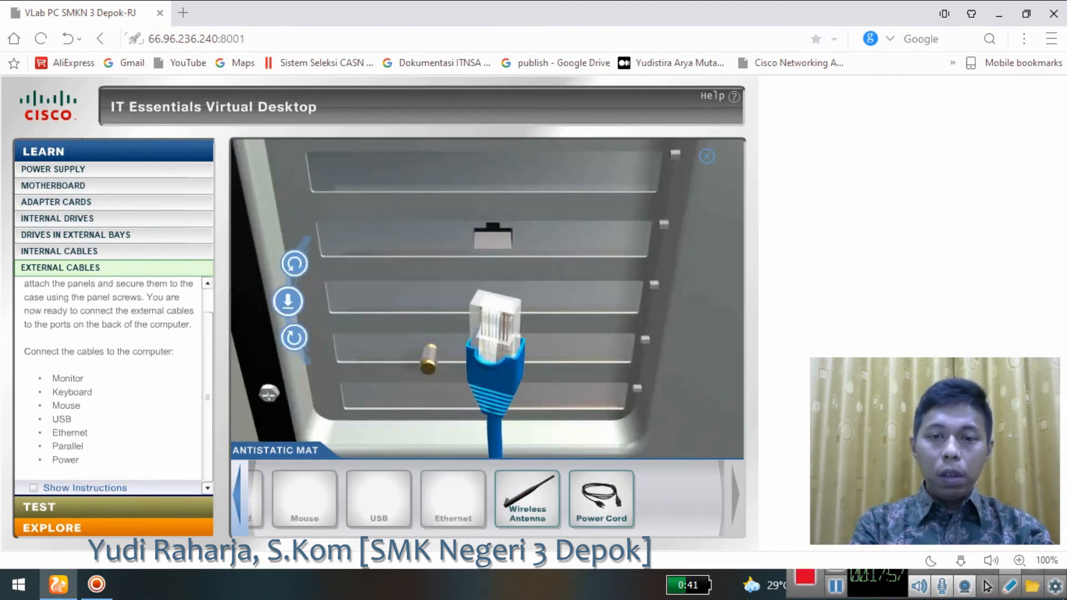
click(288, 301)
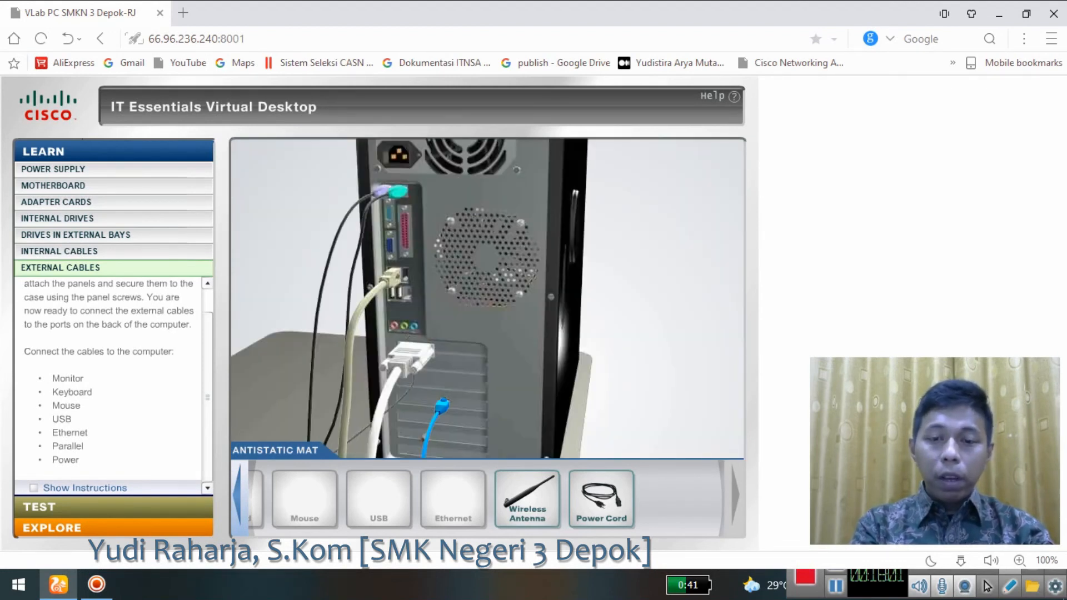
drag(526, 498, 476, 438)
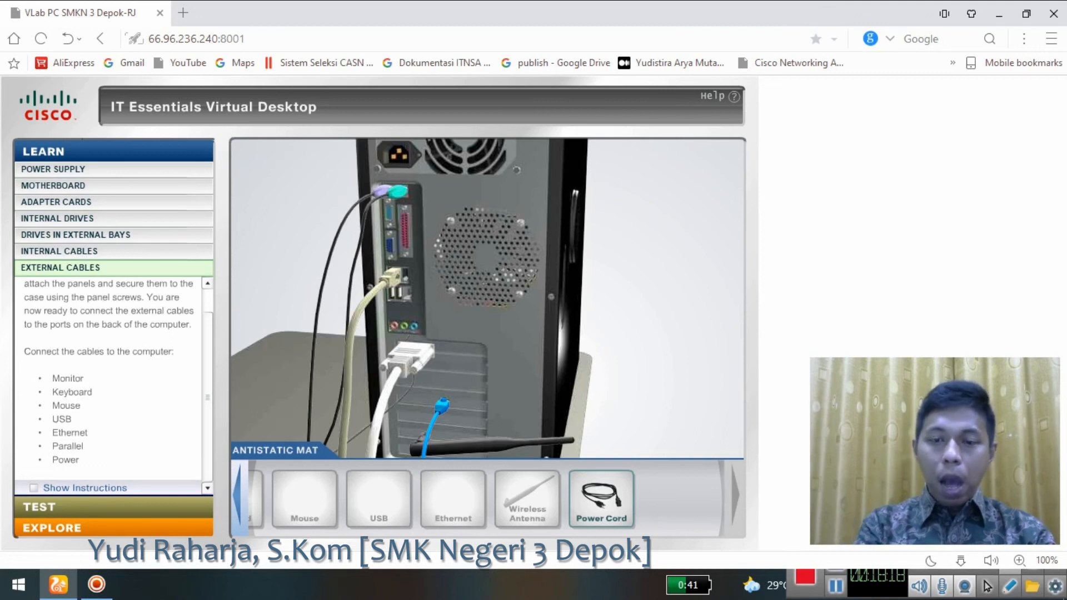
Plug the power cord into the power supply to complete the external cables layer, and show that layer's instructions.
mouse_move(602, 498)
drag(602, 499, 398, 156)
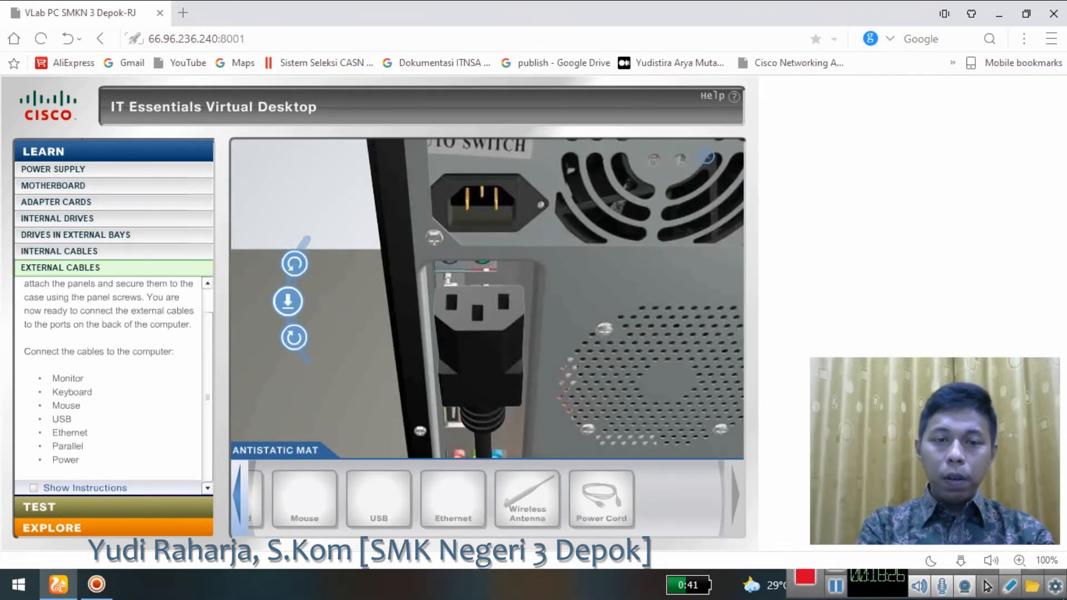
click(288, 301)
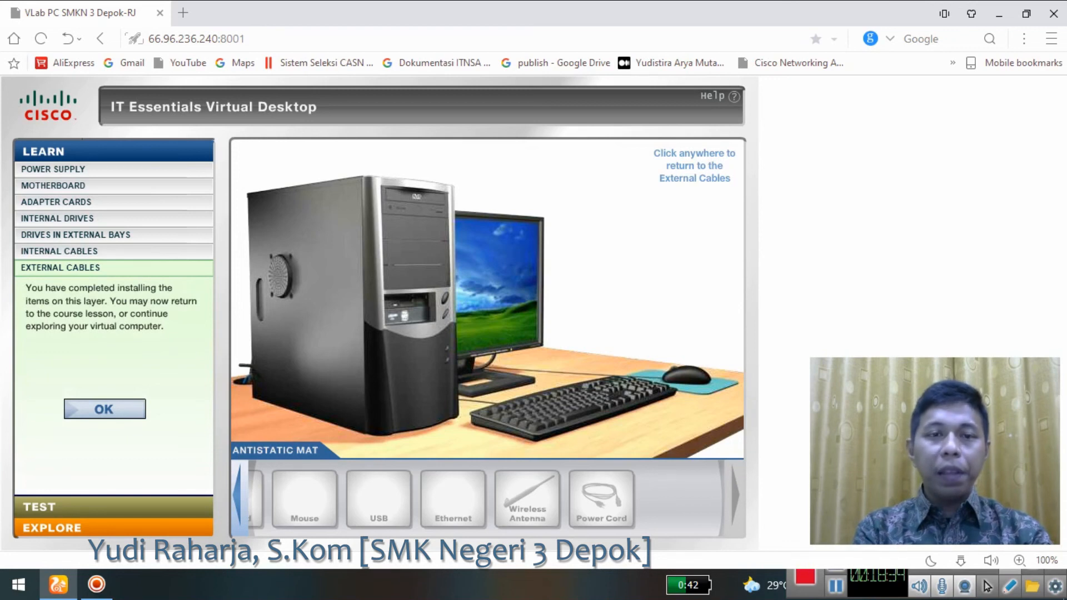
click(105, 409)
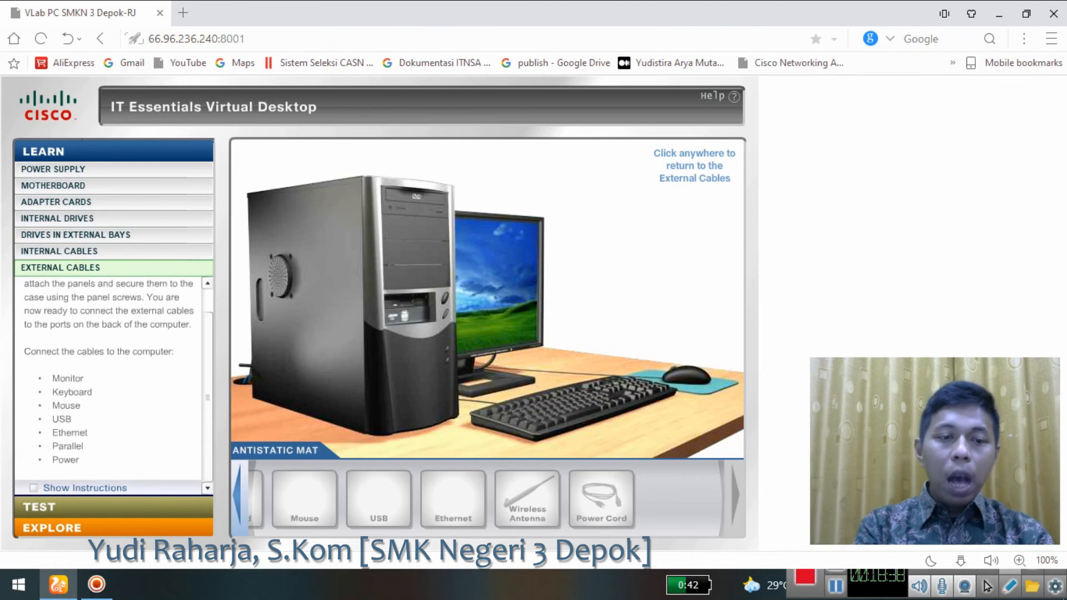
click(77, 488)
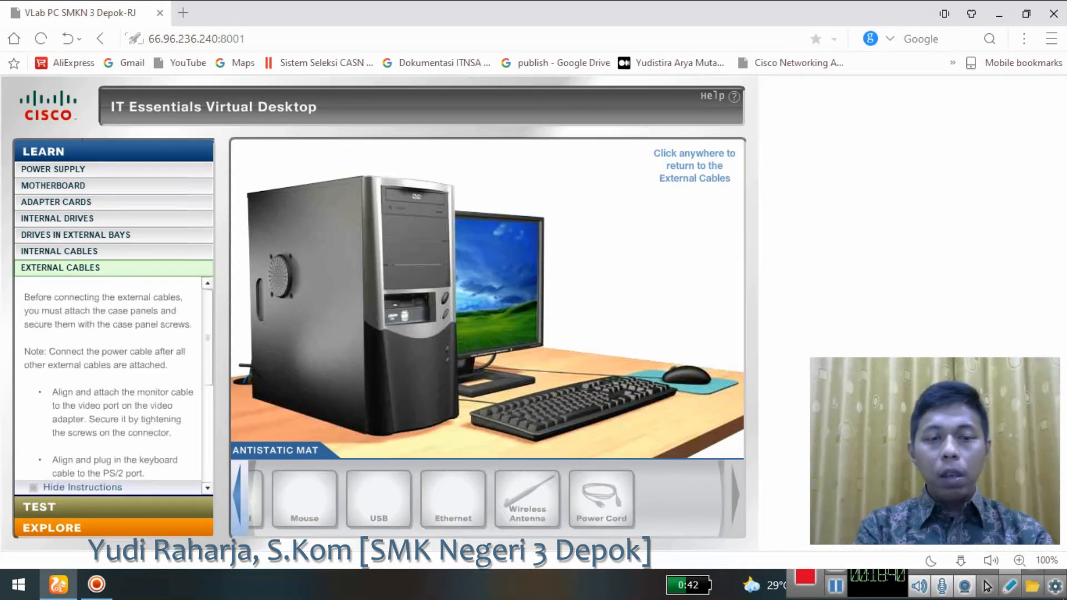